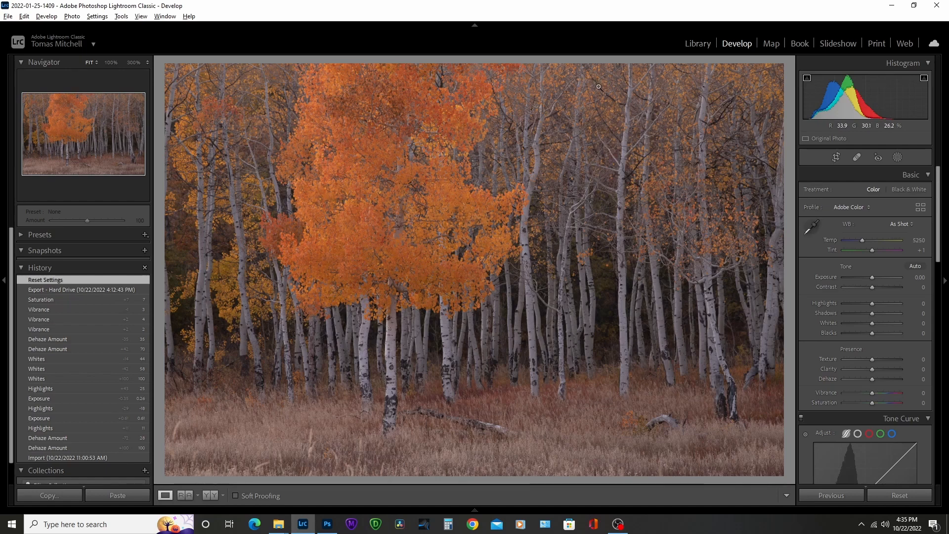
Open the orange aspen photo DSC_3559.NEF from the Library grid in single-photo view
{"action": "left_click", "coordinate": [697, 44]}
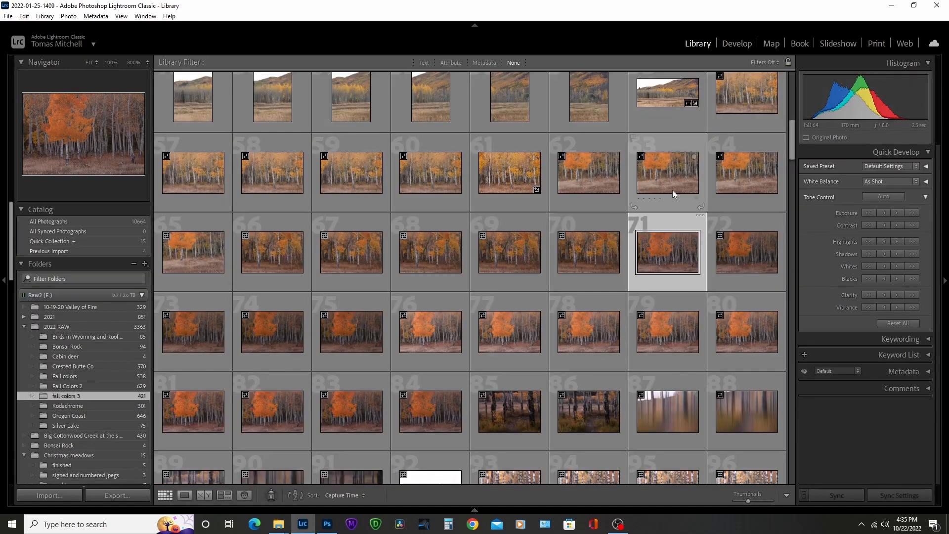
{"action": "left_click", "coordinate": [360, 338]}
{"action": "left_click", "coordinate": [657, 247]}
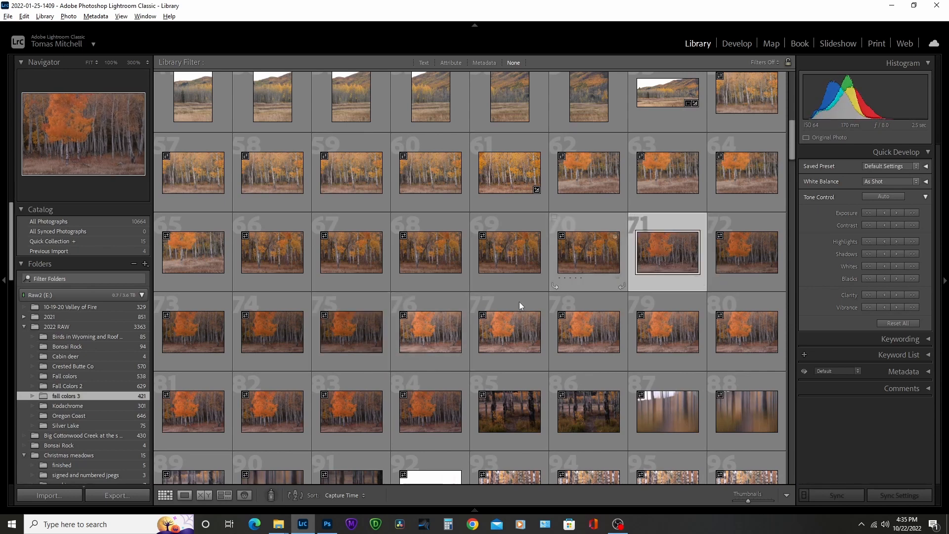
{"action": "left_click", "coordinate": [353, 340], "text": "shift"}
{"action": "left_click", "coordinate": [657, 265]}
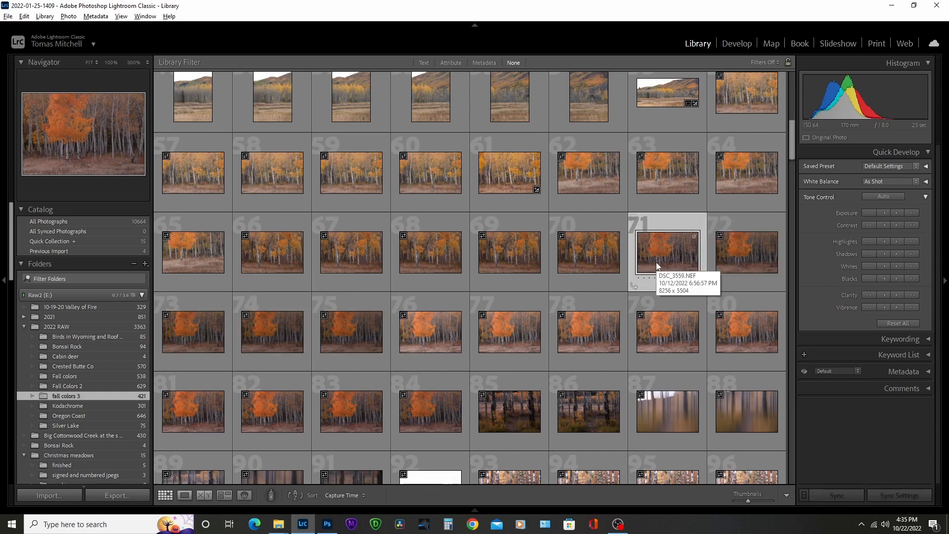
{"action": "double_click", "coordinate": [657, 262]}
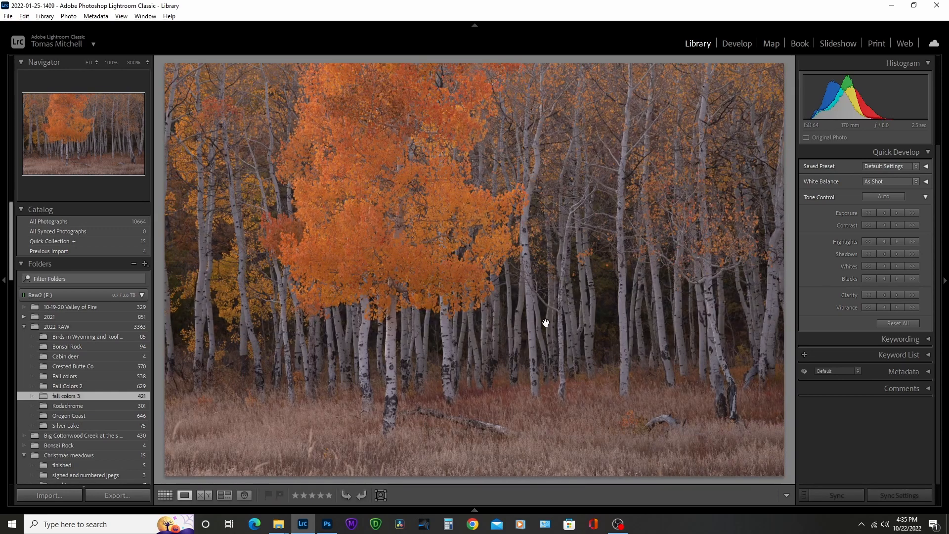
Examine the aspen trunks and the dark background between them at 100% magnification, and return to the full view
{"action": "left_click", "coordinate": [546, 323]}
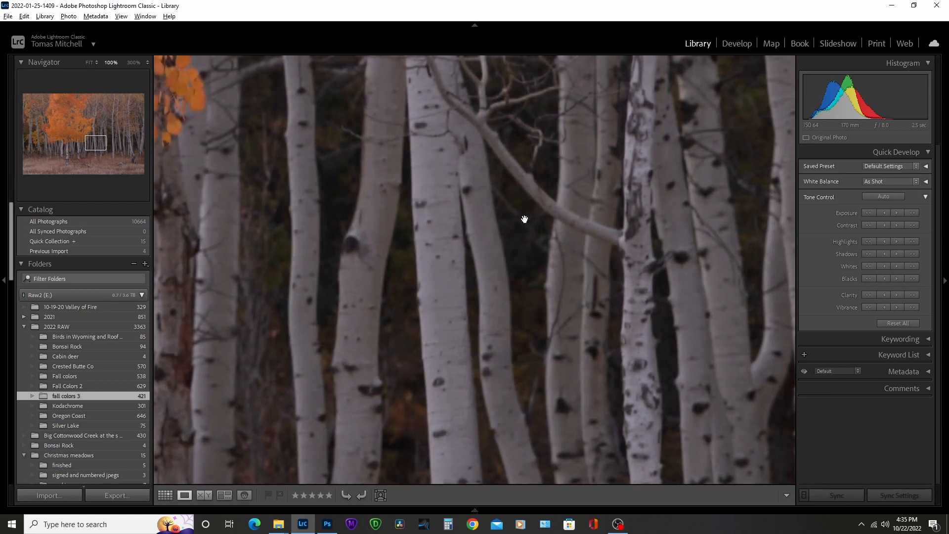
{"action": "left_click_drag", "start_coordinate": [494, 308], "coordinate": [790, 338]}
{"action": "left_click_drag", "start_coordinate": [541, 341], "coordinate": [779, 259]}
{"action": "left_click_drag", "start_coordinate": [553, 312], "coordinate": [721, 273]}
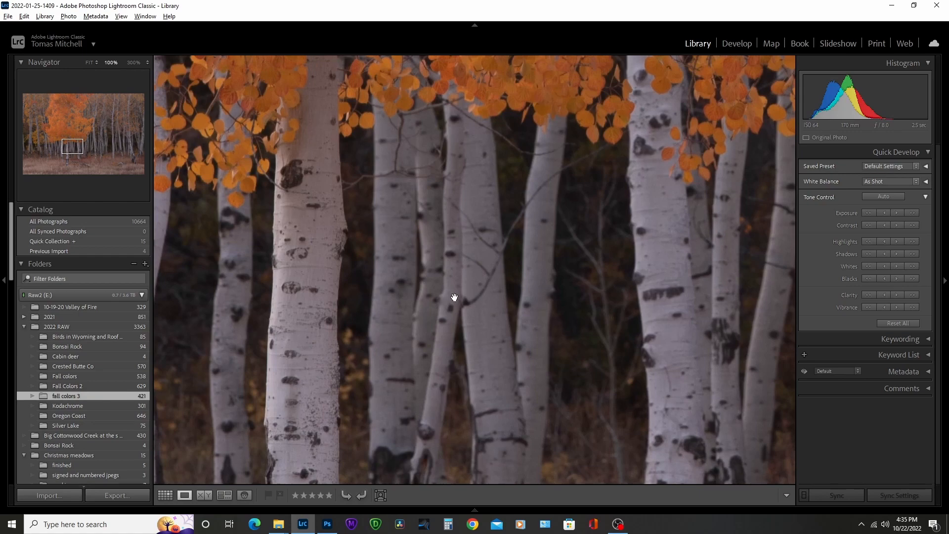
{"action": "left_click_drag", "start_coordinate": [454, 297], "coordinate": [538, 293]}
{"action": "left_click", "coordinate": [499, 341]}
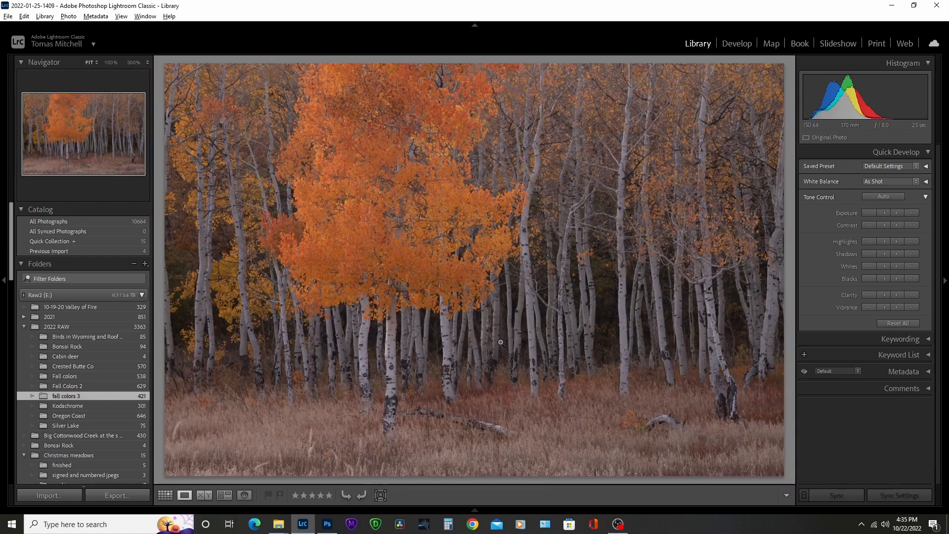
{"action": "left_click", "coordinate": [394, 351]}
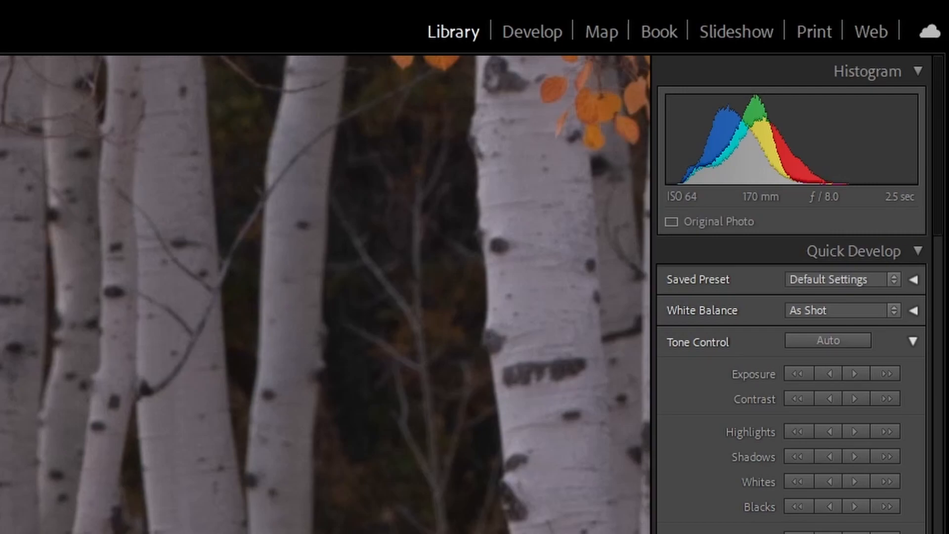
{"action": "left_click_drag", "start_coordinate": [114, 507], "coordinate": [0, 533]}
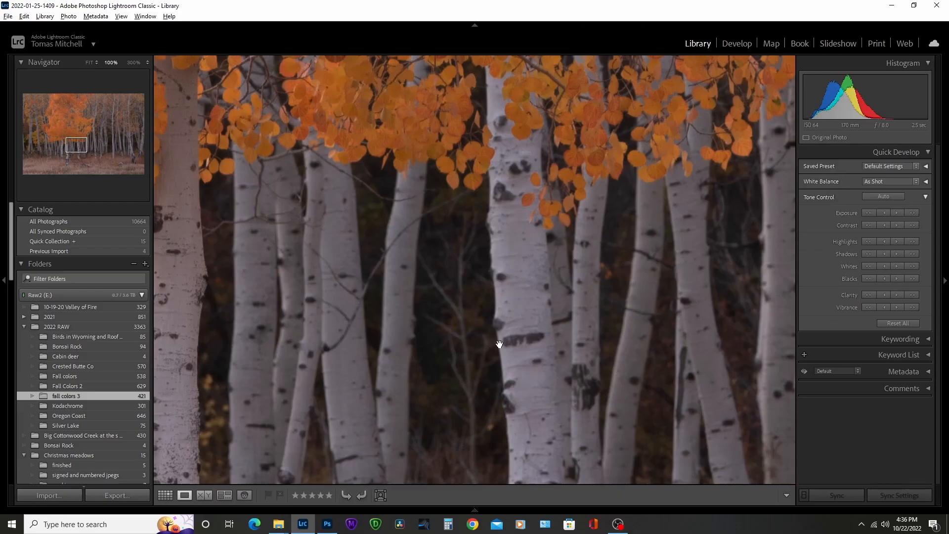
{"action": "left_click_drag", "start_coordinate": [488, 402], "coordinate": [380, 344]}
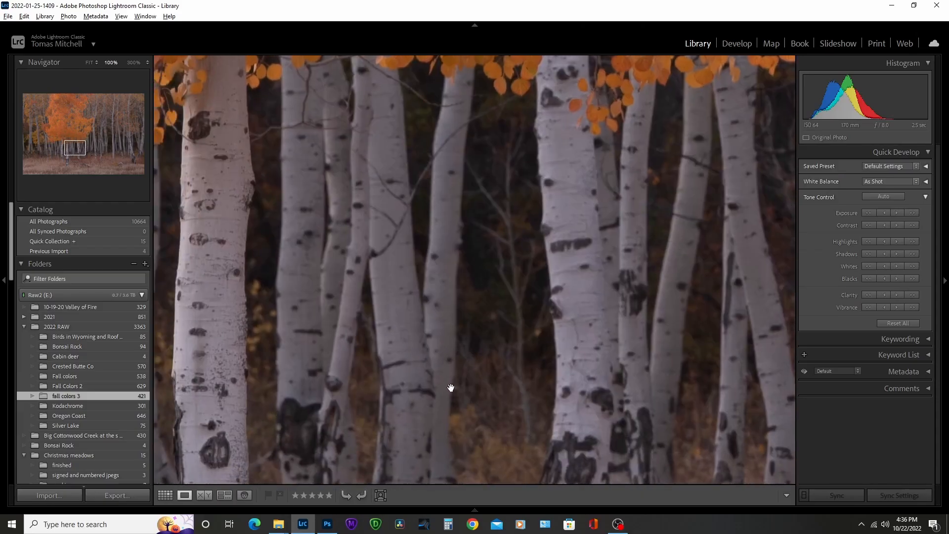
{"action": "left_click", "coordinate": [464, 340]}
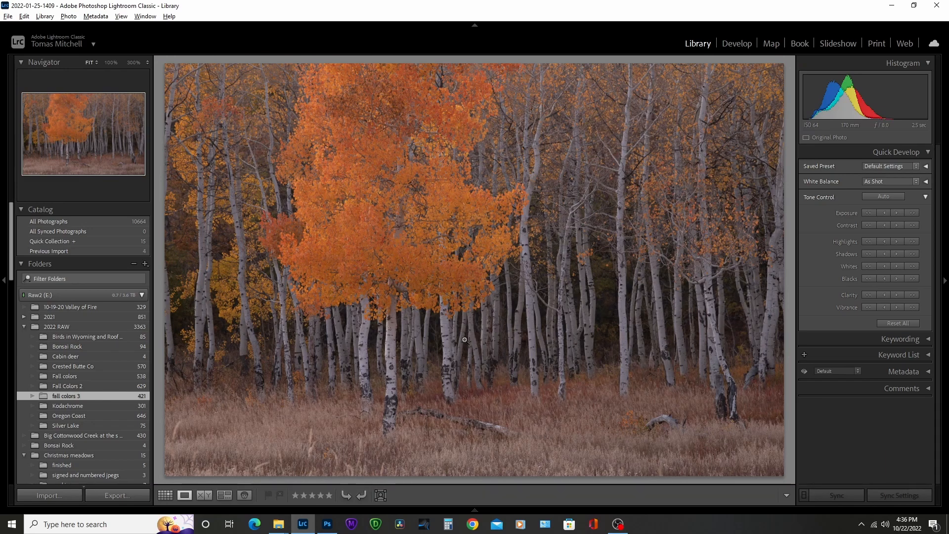
Warm the photo's white balance in the Develop module by setting the temperature to 5684
{"action": "left_click", "coordinate": [740, 44]}
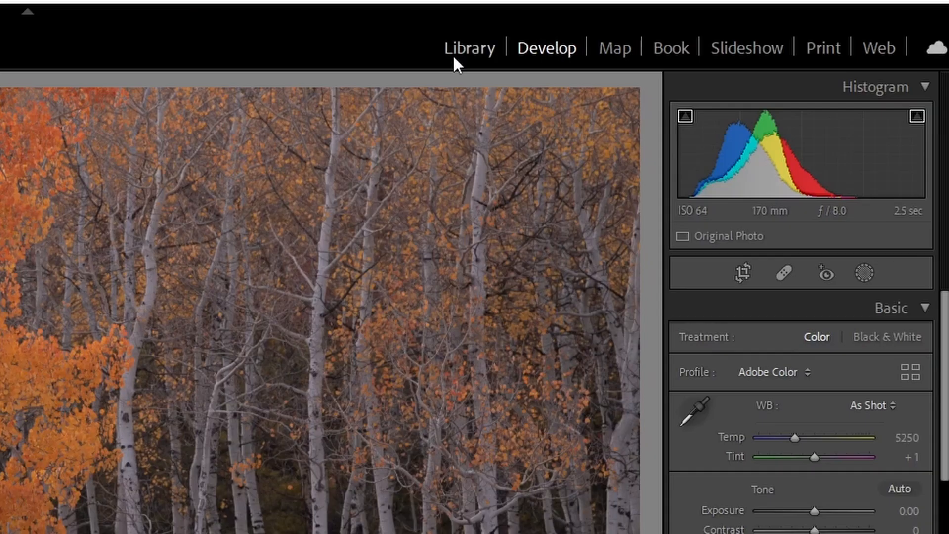
{"action": "left_click", "coordinate": [689, 46]}
{"action": "left_click", "coordinate": [538, 52]}
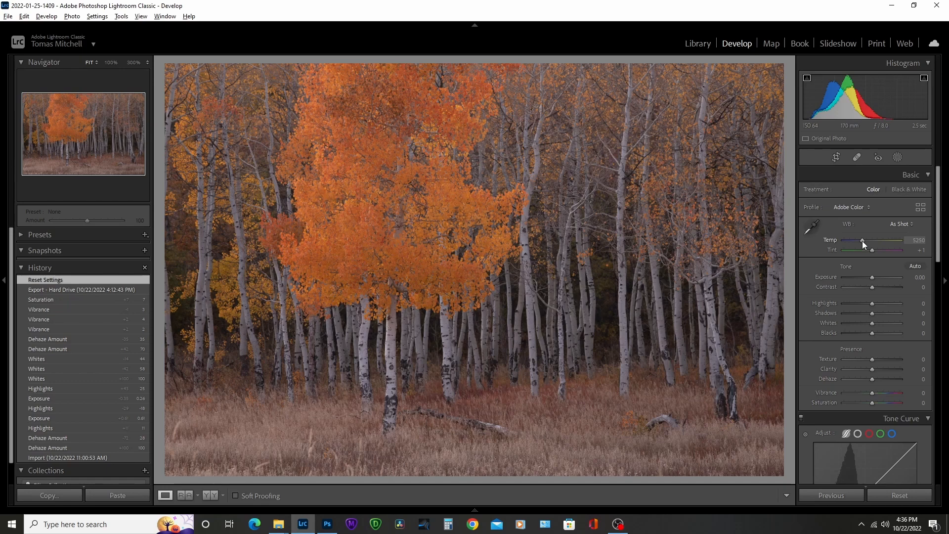
{"action": "left_click_drag", "start_coordinate": [863, 241], "coordinate": [854, 235]}
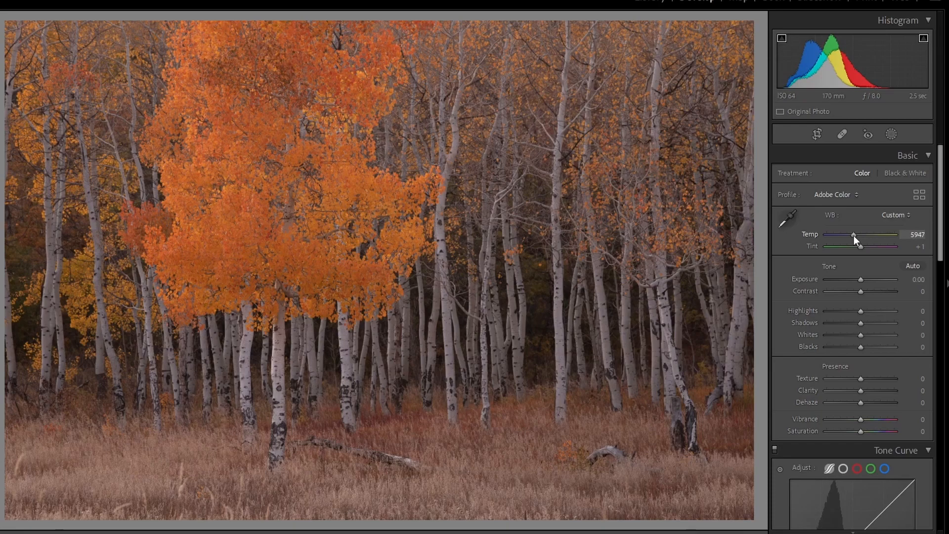
{"action": "mouse_move", "coordinate": [853, 235]}
{"action": "left_mouse_down"}
{"action": "mouse_move", "coordinate": [908, 237]}
{"action": "mouse_move", "coordinate": [833, 239]}
{"action": "mouse_move", "coordinate": [849, 239]}
{"action": "left_mouse_up"}
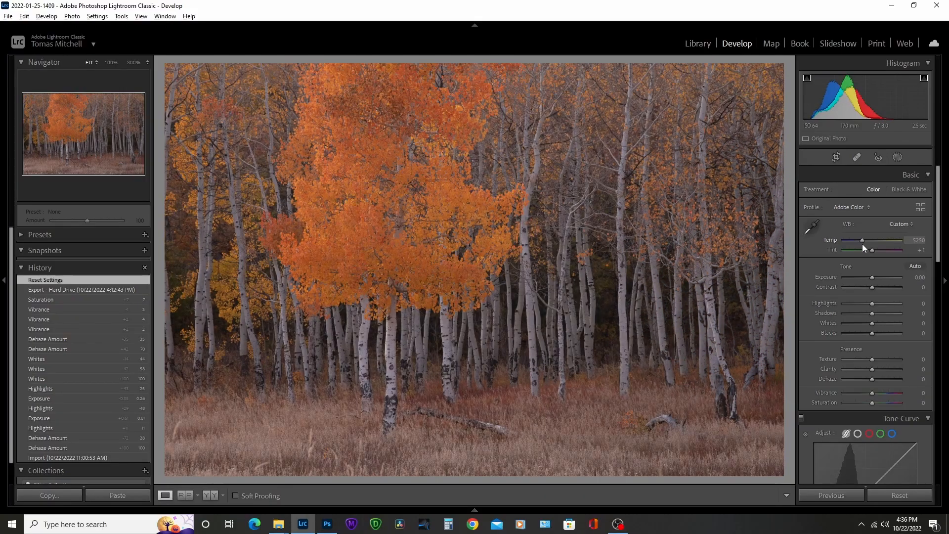
{"action": "left_click_drag", "start_coordinate": [862, 244], "coordinate": [865, 245]}
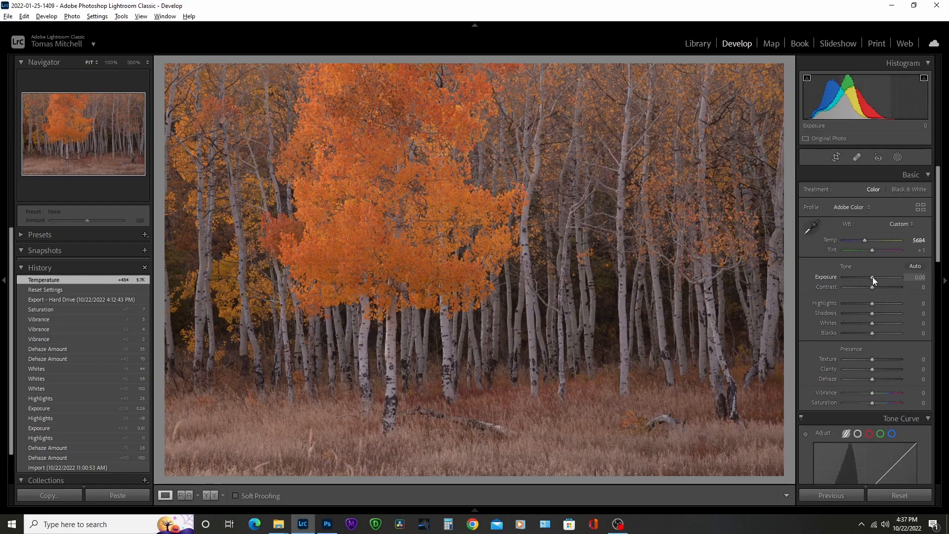
Raise the exposure to +0.44 and set Dehaze to +26, trying the +100 extreme on the way
{"action": "left_click_drag", "start_coordinate": [874, 277], "coordinate": [875, 277]}
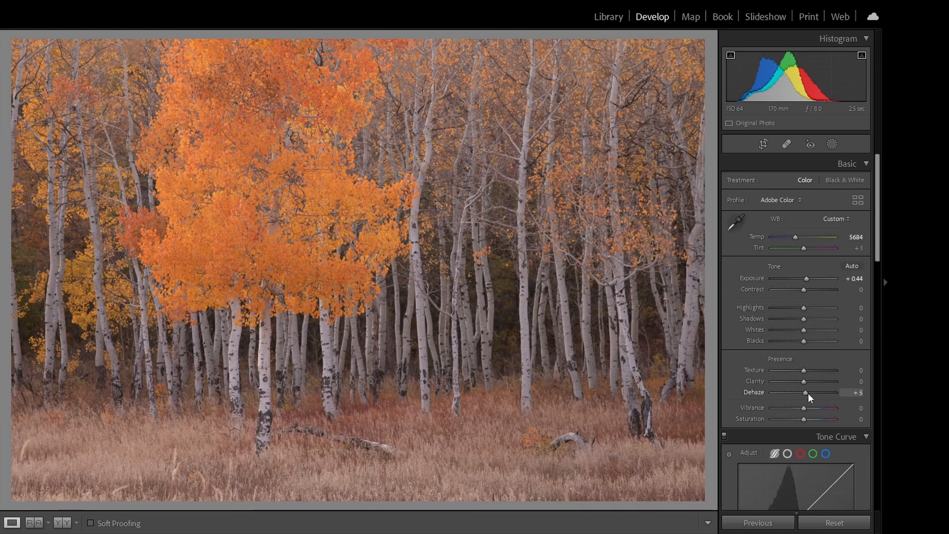
{"action": "left_click_drag", "start_coordinate": [808, 393], "coordinate": [849, 395]}
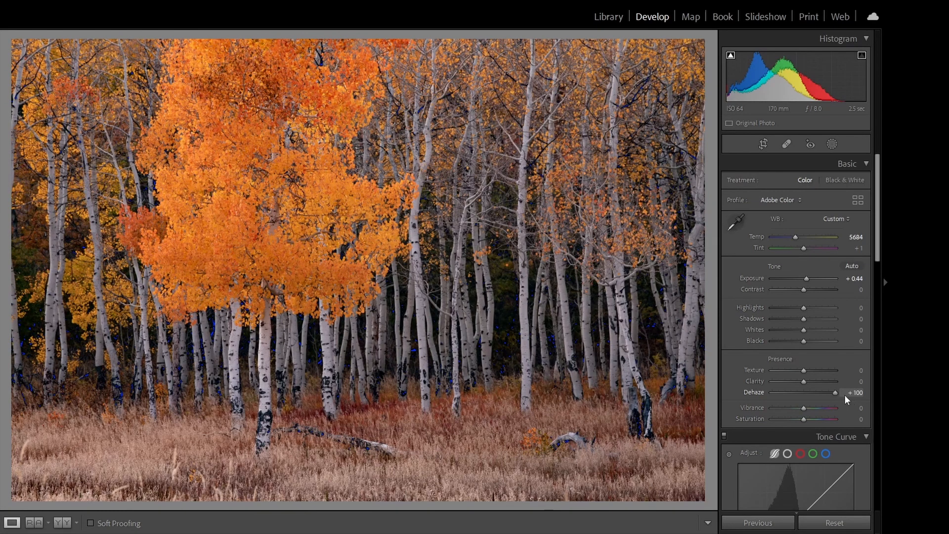
{"action": "left_click_drag", "start_coordinate": [855, 396], "coordinate": [814, 395]}
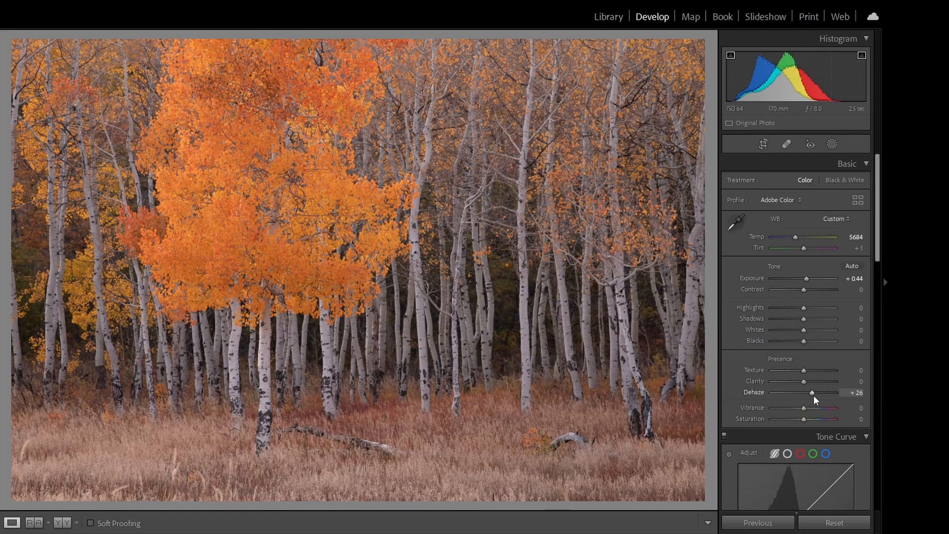
Inspect the dark areas between the trunks up close, and switch the shadow clipping warning off and back on
{"action": "left_click", "coordinate": [509, 332]}
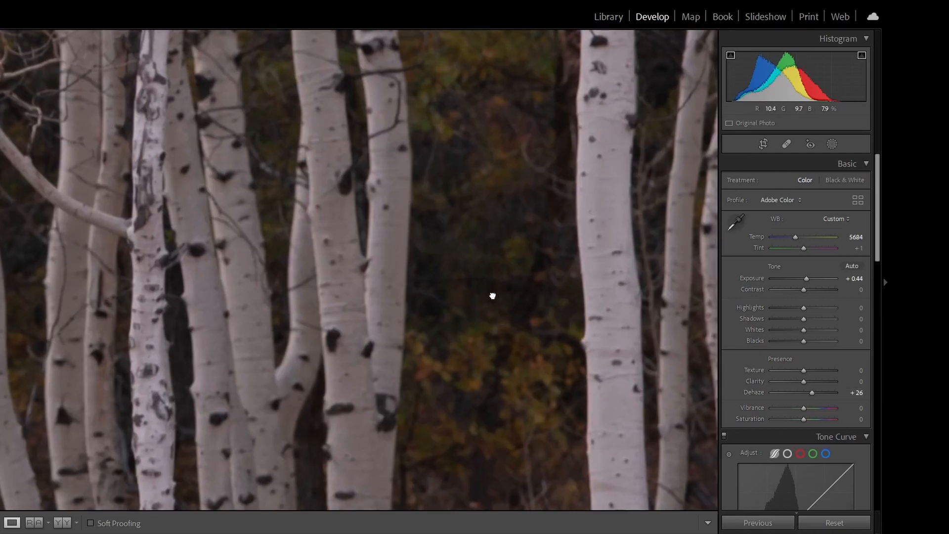
{"action": "left_click", "coordinate": [492, 296]}
{"action": "left_click", "coordinate": [188, 317]}
{"action": "left_click", "coordinate": [219, 382]}
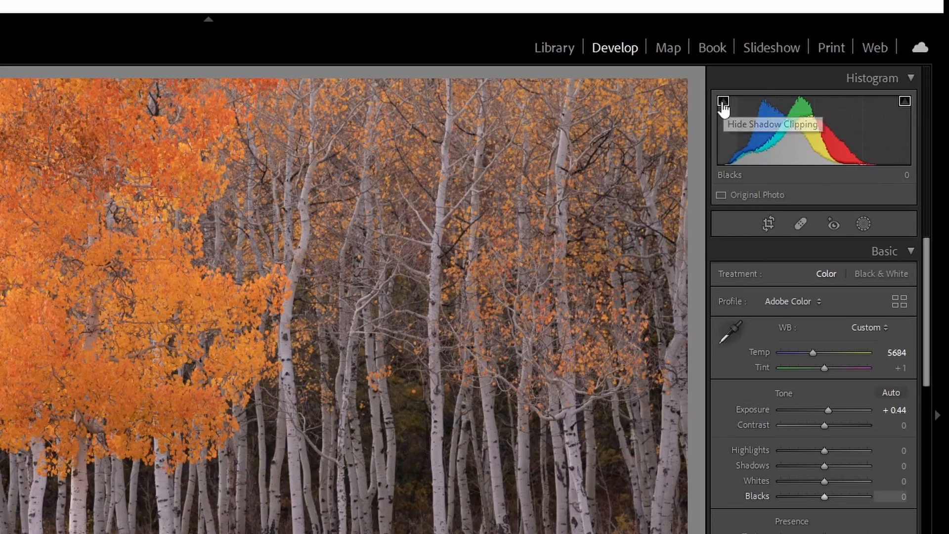
{"action": "left_click", "coordinate": [723, 102]}
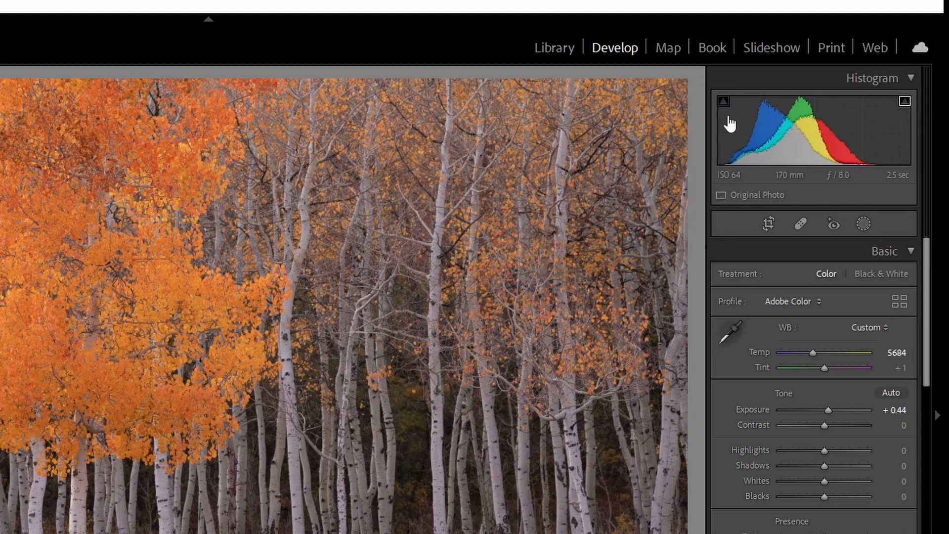
{"action": "left_click", "coordinate": [723, 101]}
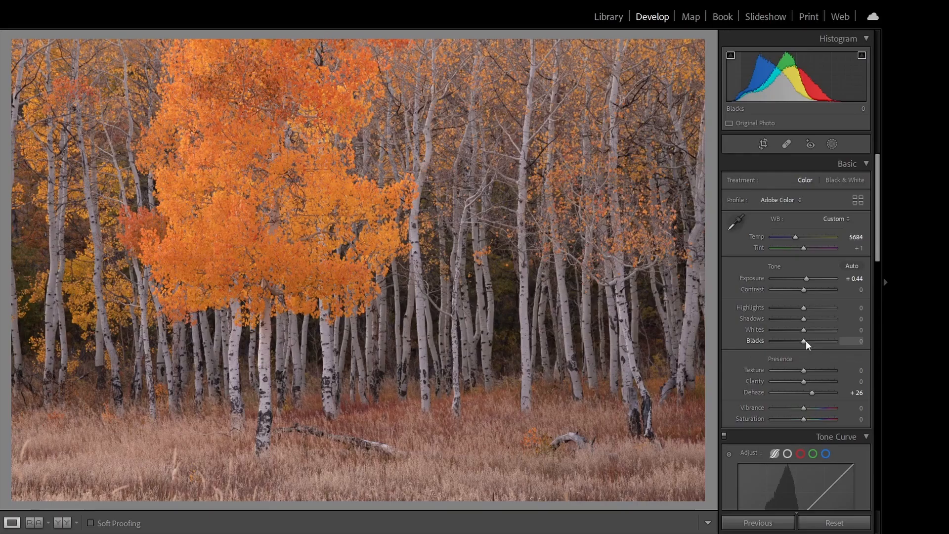
Try Blacks at −100 before settling on −9, and test Dehaze at +100 before returning it to +26
{"action": "left_click_drag", "start_coordinate": [825, 496], "coordinate": [773, 497]}
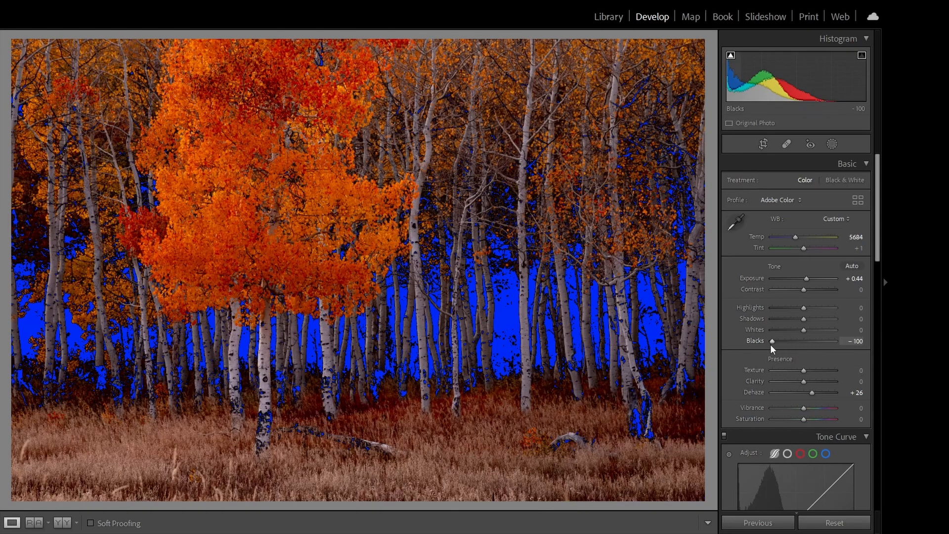
{"action": "left_click_drag", "start_coordinate": [773, 344], "coordinate": [802, 344]}
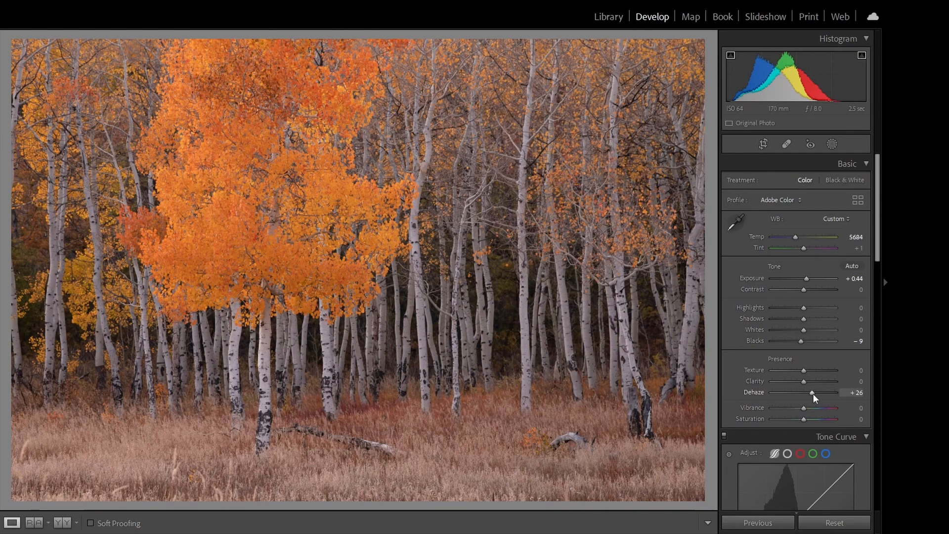
{"action": "left_click_drag", "start_coordinate": [811, 393], "coordinate": [842, 393]}
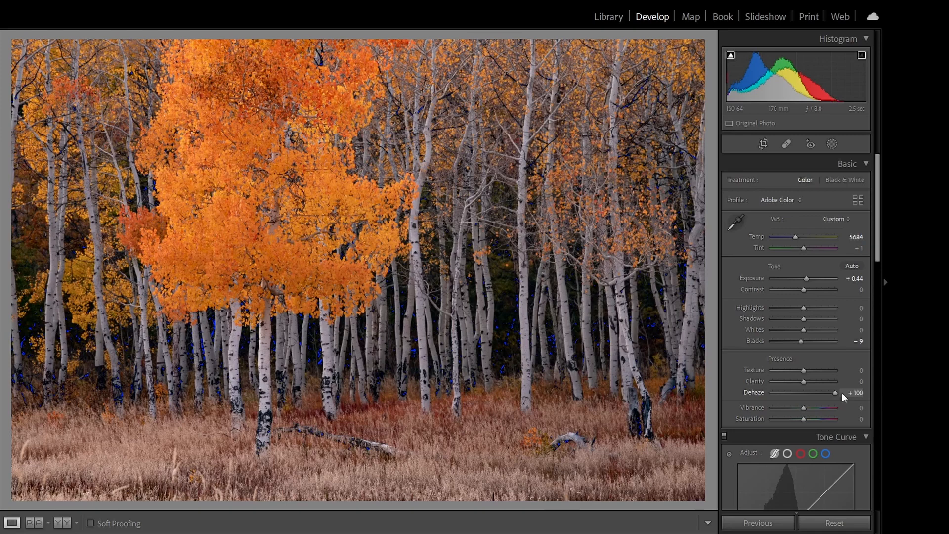
{"action": "left_click_drag", "start_coordinate": [842, 393], "coordinate": [812, 391]}
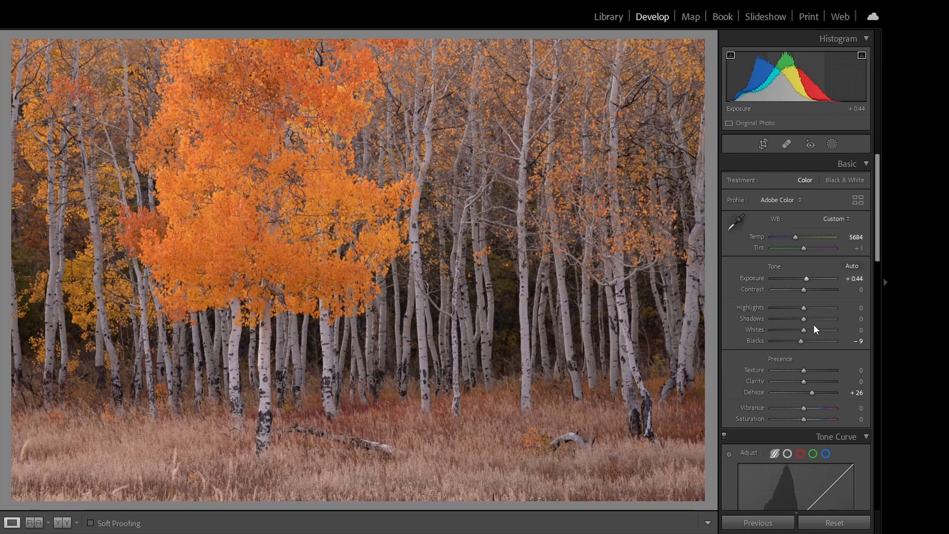
Balance the photo's tones by setting Highlights to +21, Shadows to −7 and Blacks to 0, testing the Highlights and Shadows extremes
{"action": "left_click_drag", "start_coordinate": [803, 307], "coordinate": [849, 308]}
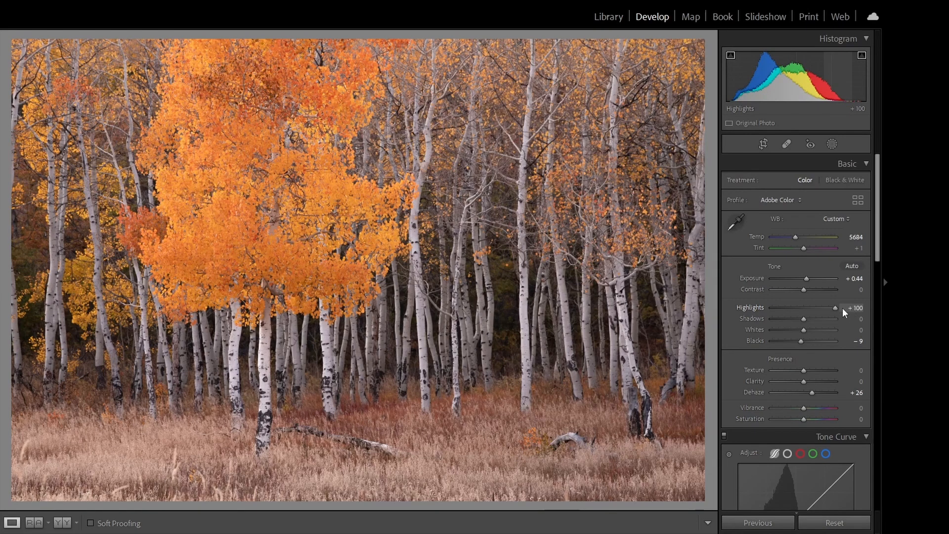
{"action": "left_click_drag", "start_coordinate": [835, 307], "coordinate": [810, 317]}
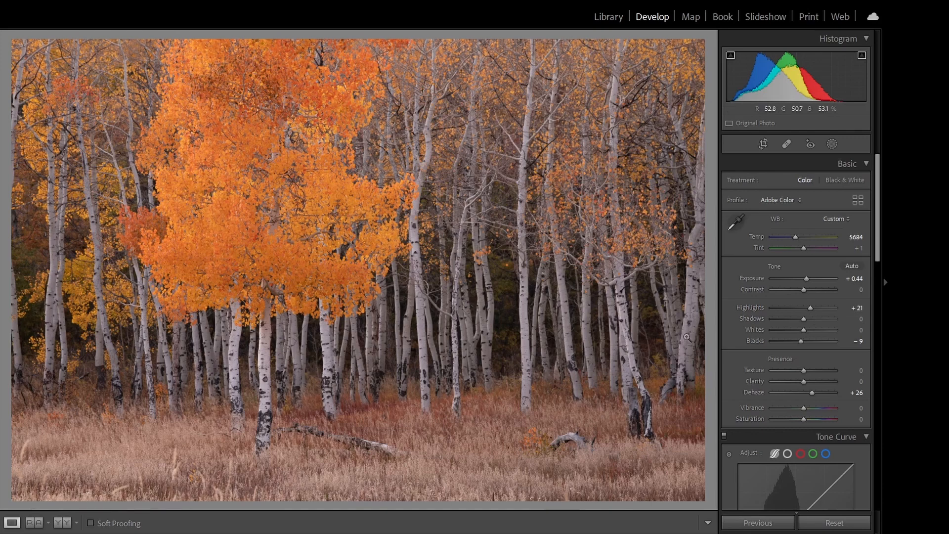
{"action": "left_click_drag", "start_coordinate": [804, 318], "coordinate": [761, 328]}
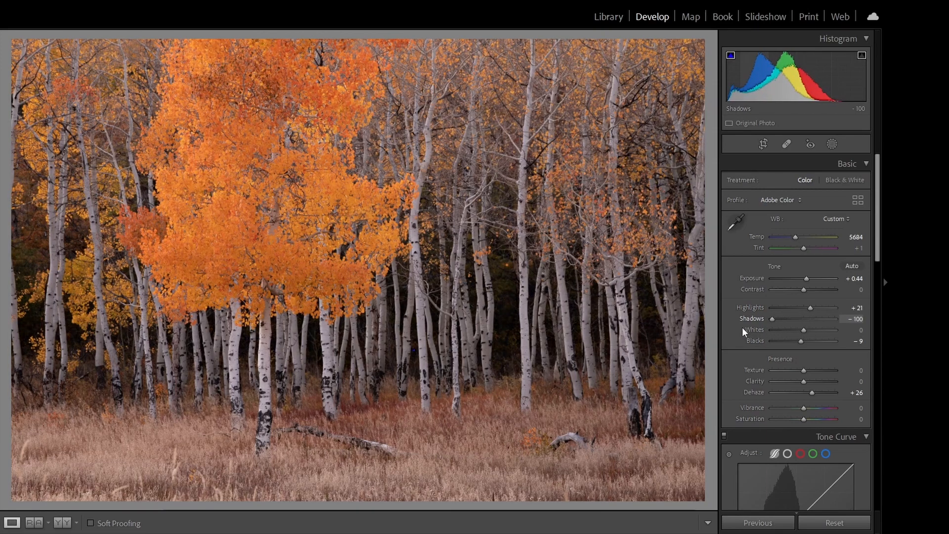
{"action": "left_click_drag", "start_coordinate": [739, 327], "coordinate": [802, 331]}
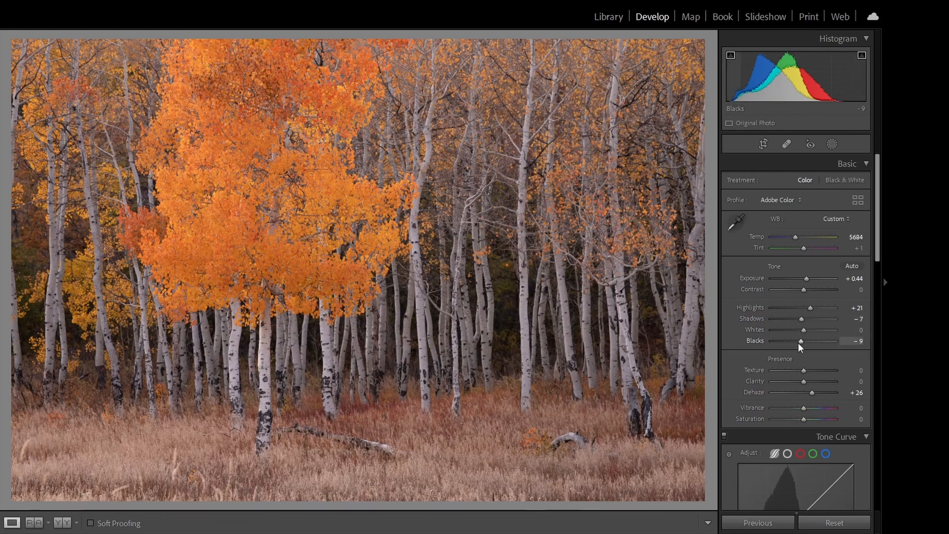
{"action": "mouse_move", "coordinate": [798, 343]}
{"action": "left_mouse_down"}
{"action": "mouse_move", "coordinate": [850, 343]}
{"action": "mouse_move", "coordinate": [775, 346]}
{"action": "mouse_move", "coordinate": [814, 349]}
{"action": "mouse_move", "coordinate": [801, 348]}
{"action": "left_mouse_up"}
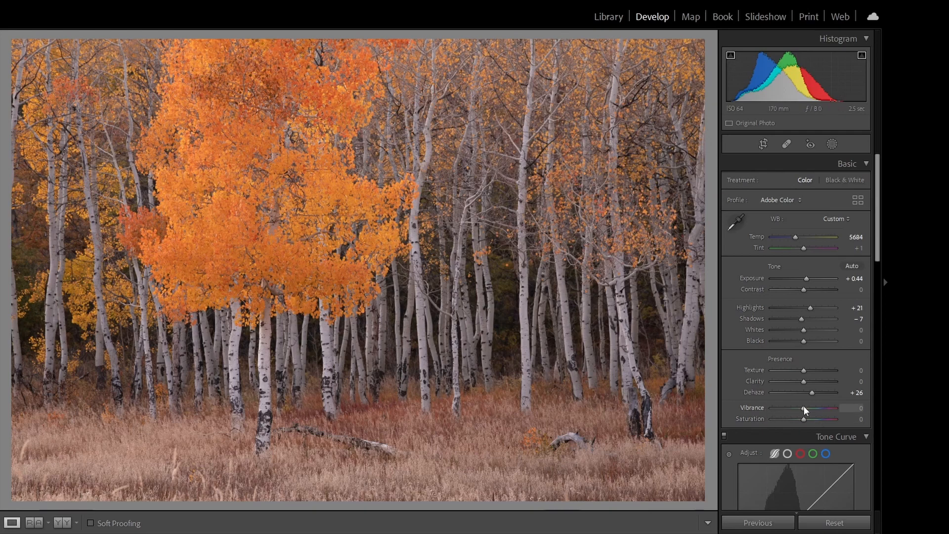
Test Vibrance and Saturation at +100, and reduce them to Vibrance +26 and Saturation +33
{"action": "left_click_drag", "start_coordinate": [805, 405], "coordinate": [886, 409]}
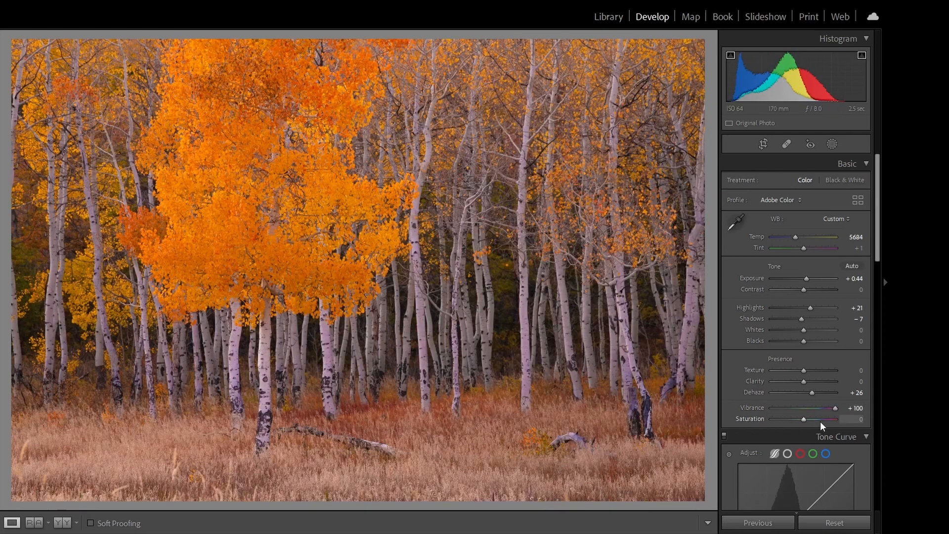
{"action": "left_click_drag", "start_coordinate": [805, 419], "coordinate": [881, 420]}
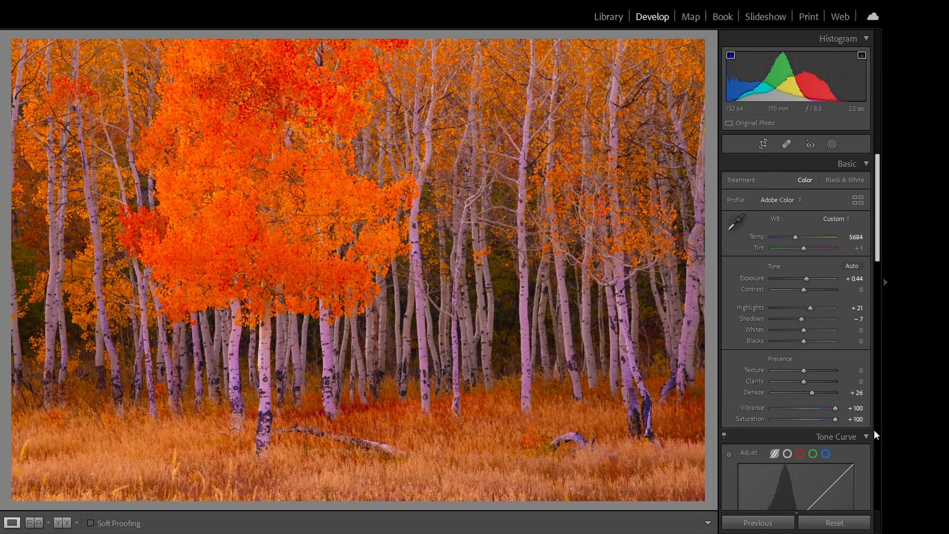
{"action": "left_click_drag", "start_coordinate": [833, 407], "coordinate": [814, 409]}
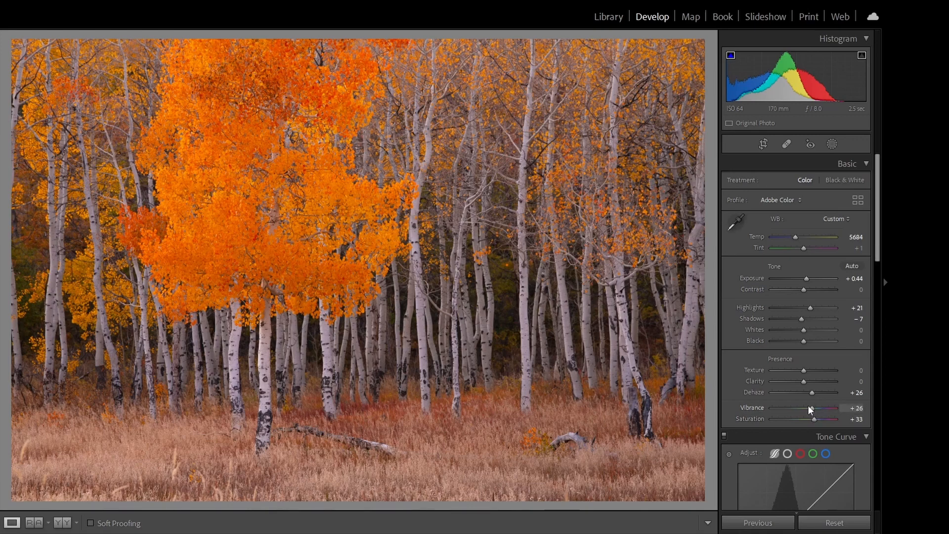
Tone down the photo's color intensity by setting Vibrance to +2 and Saturation to +5
{"action": "left_click_drag", "start_coordinate": [806, 405], "coordinate": [805, 420]}
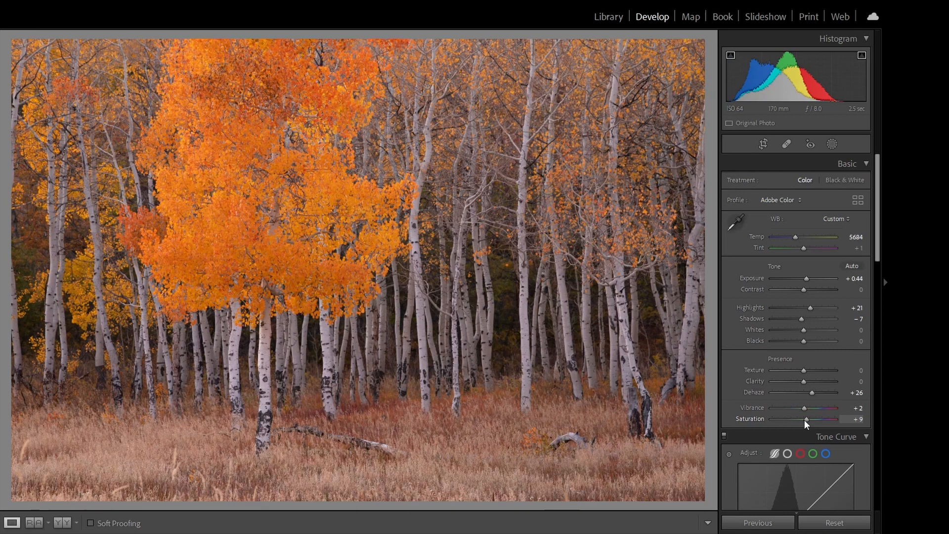
{"action": "left_click_drag", "start_coordinate": [804, 419], "coordinate": [802, 420]}
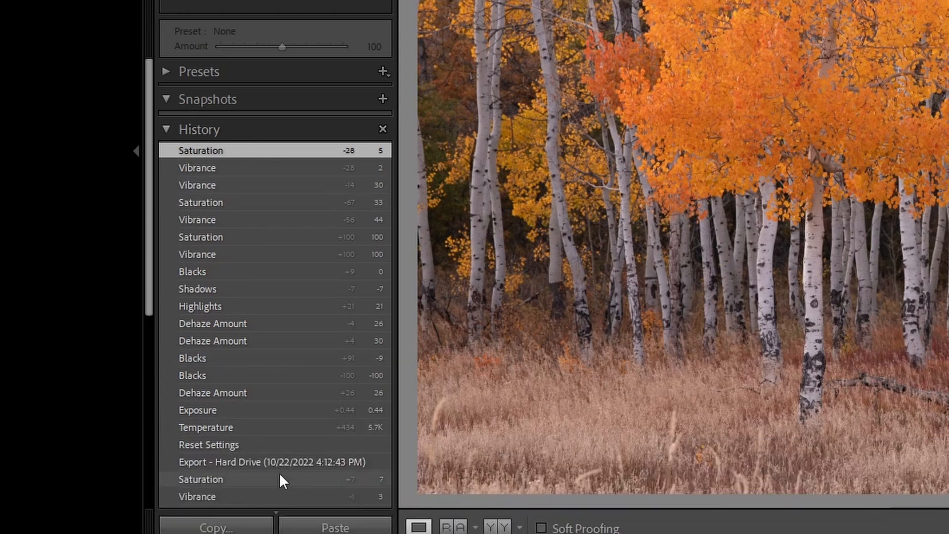
Review the earlier edit in the History, from the Import state through the old Exposure, Highlights, Whites and Dehaze Amount states
{"action": "scroll", "coordinate": [317, 429], "scroll_direction": "down", "scroll_amount": 6}
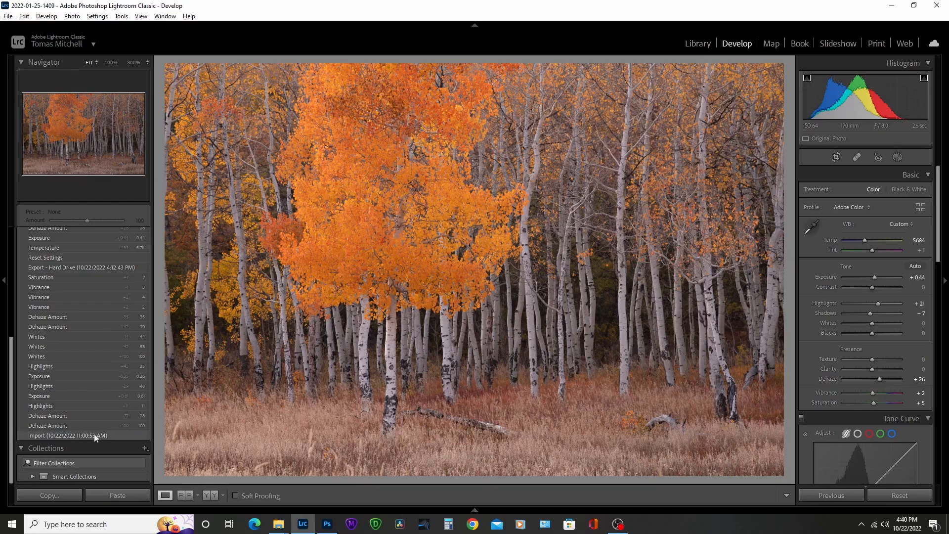
{"action": "left_click", "coordinate": [94, 434]}
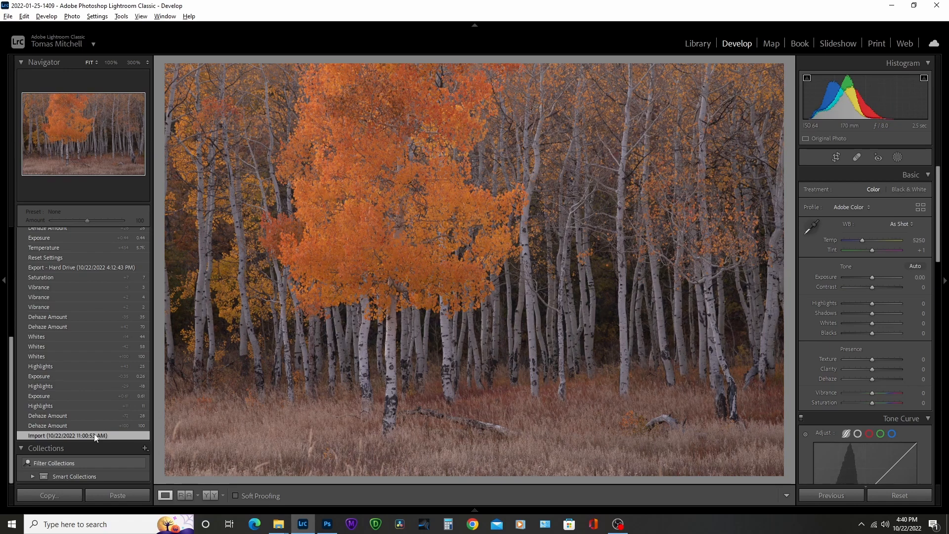
{"action": "left_click", "coordinate": [47, 376]}
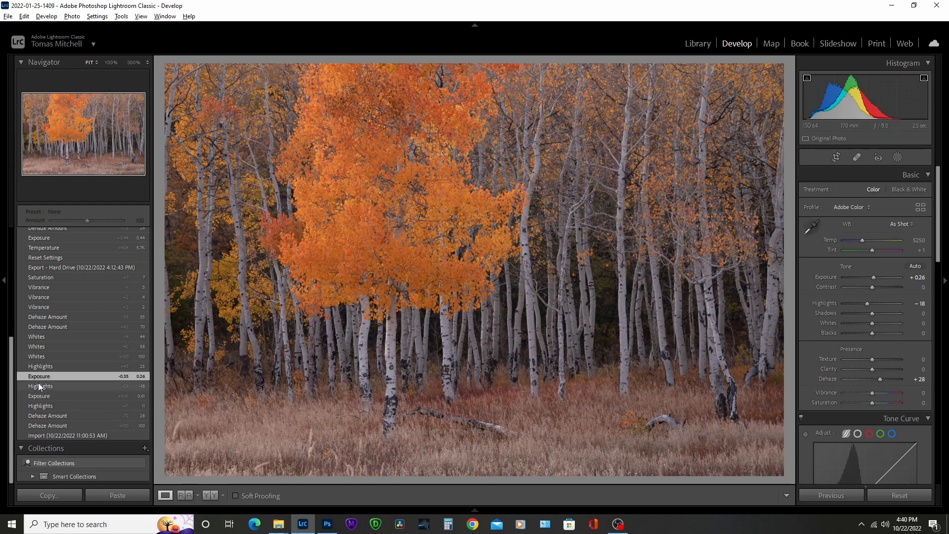
{"action": "left_click", "coordinate": [40, 367]}
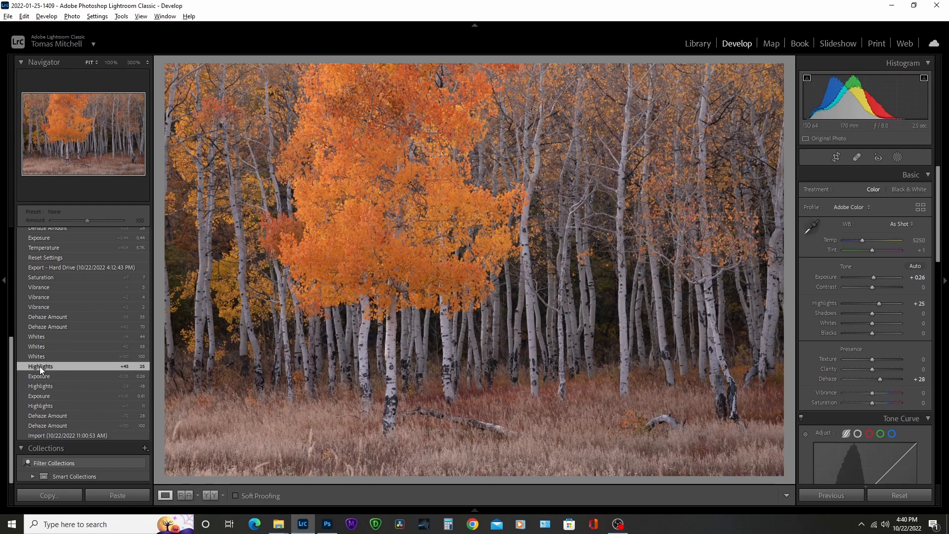
{"action": "left_click", "coordinate": [38, 356]}
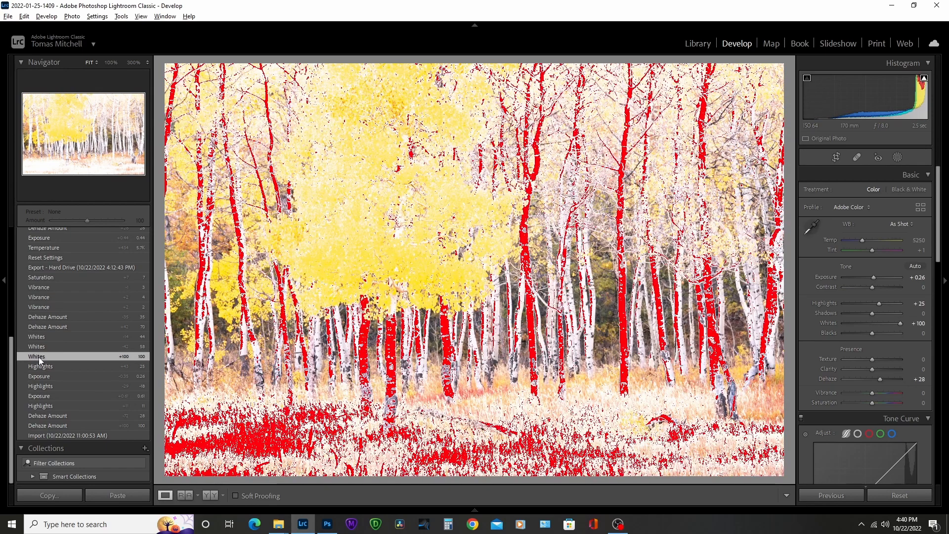
{"action": "left_click", "coordinate": [39, 347]}
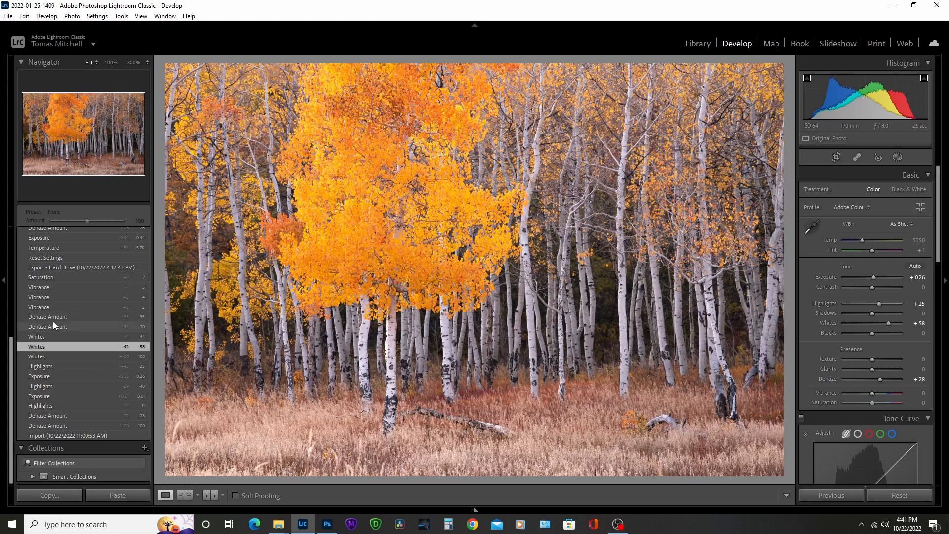
{"action": "left_click", "coordinate": [50, 317]}
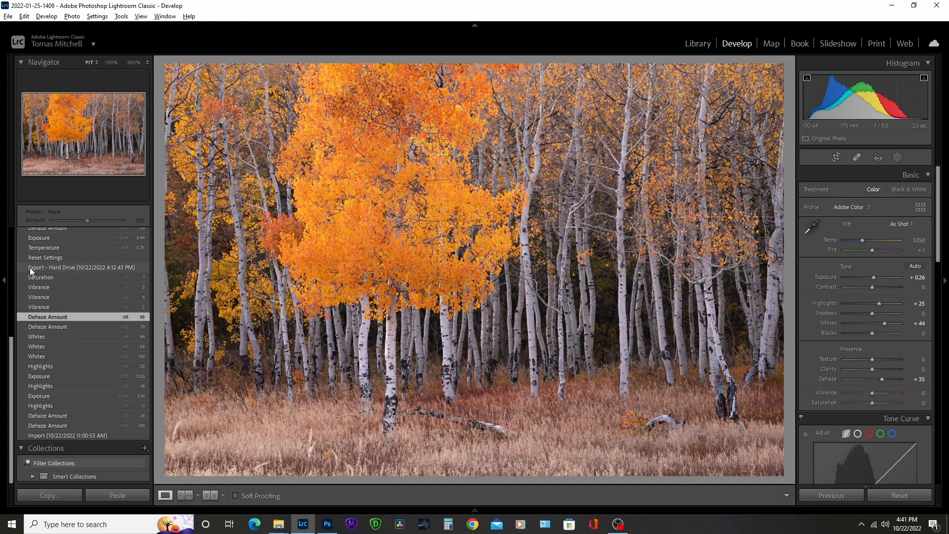
Compare the photo before and after the color adjustments by alternating between the Blacks 0 and newest Saturation history states
{"action": "scroll", "coordinate": [59, 321], "scroll_direction": "up", "scroll_amount": 5}
{"action": "left_click", "coordinate": [42, 339]}
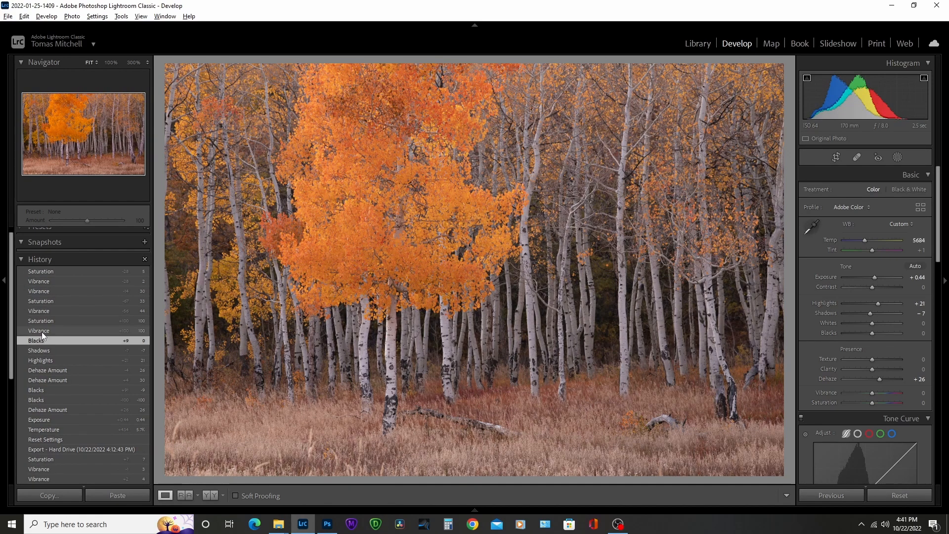
{"action": "left_click", "coordinate": [46, 271]}
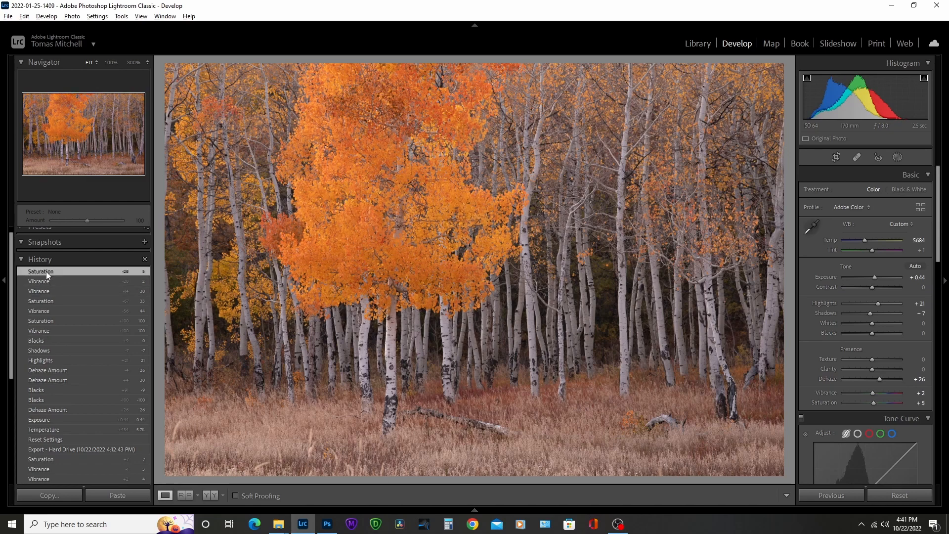
{"action": "left_click", "coordinate": [41, 341]}
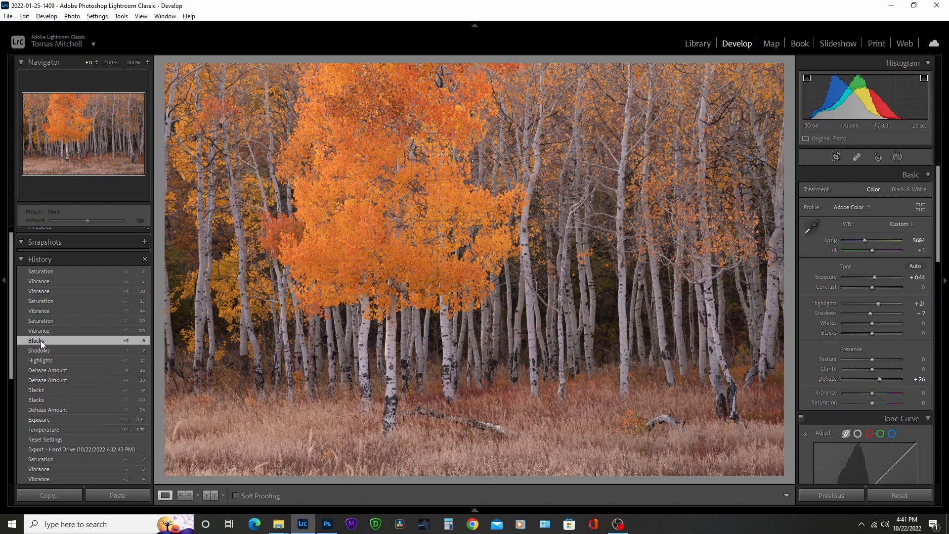
{"action": "left_click", "coordinate": [52, 271]}
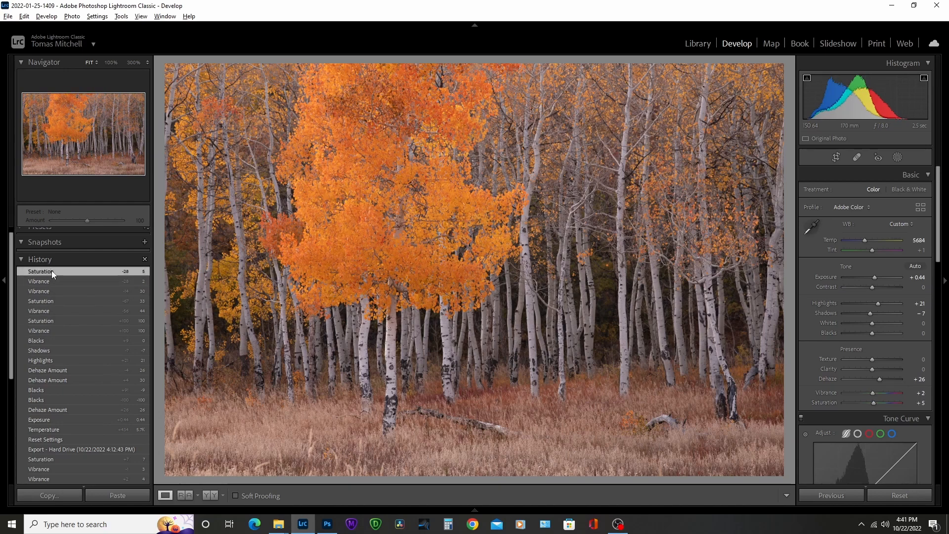
{"action": "left_click", "coordinate": [40, 340]}
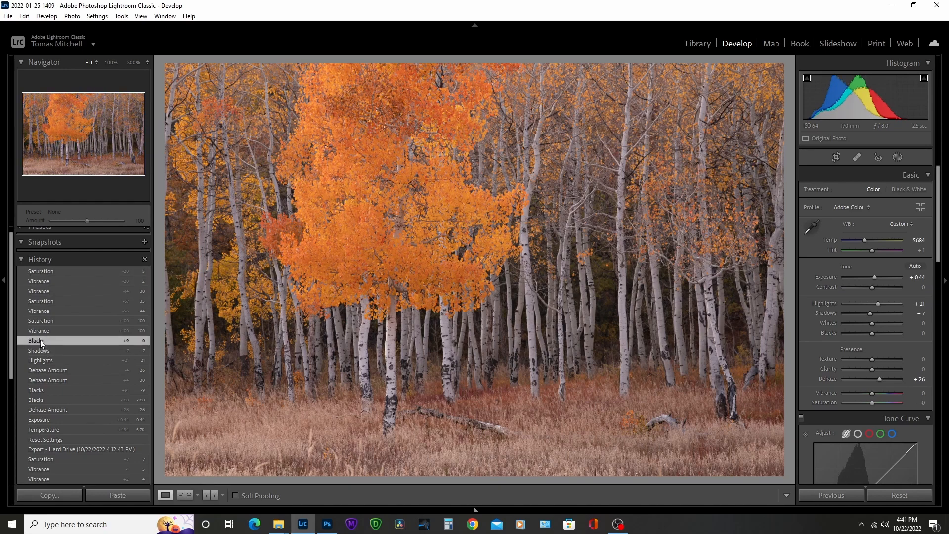
{"action": "left_click", "coordinate": [50, 272]}
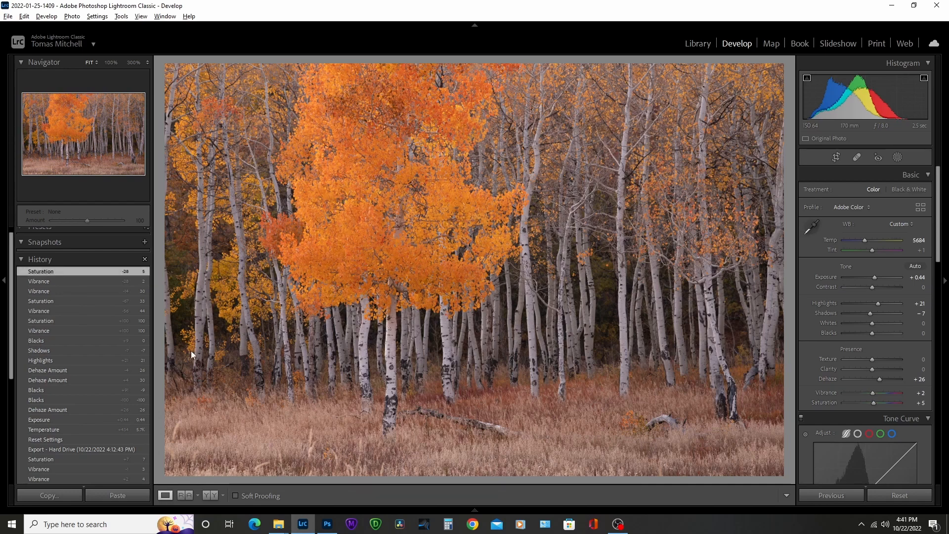
Compare the original Import state with the finished edit, and restore the newest Saturation history state
{"action": "scroll", "coordinate": [24, 304], "scroll_direction": "down", "scroll_amount": 8}
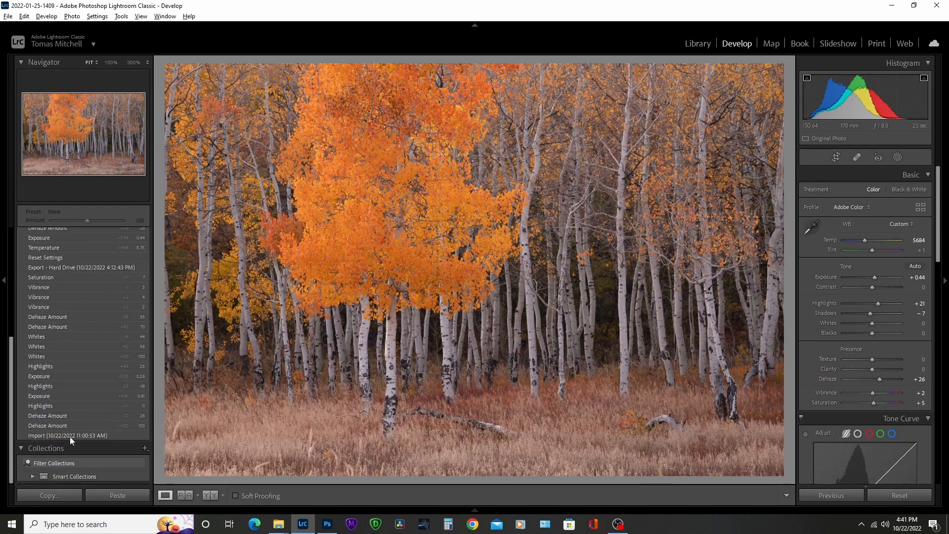
{"action": "left_click", "coordinate": [70, 435]}
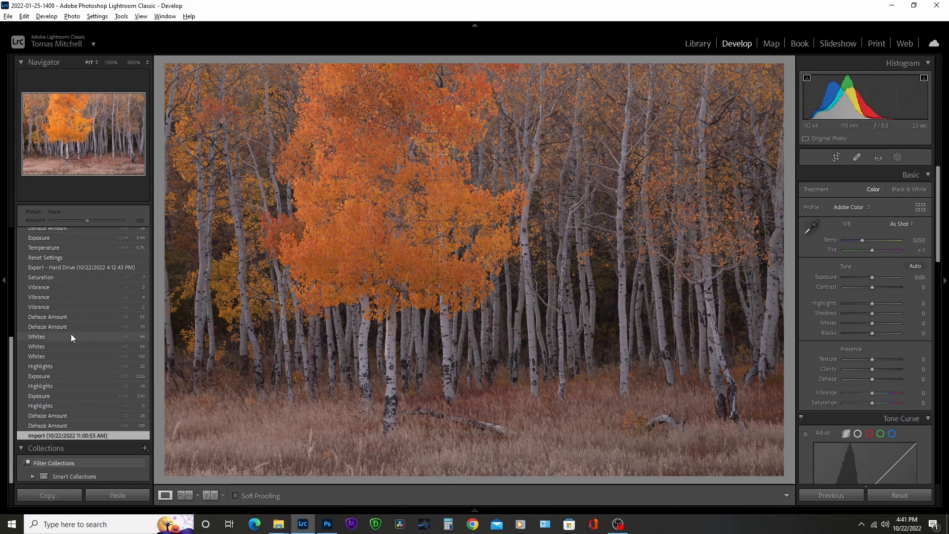
{"action": "scroll", "coordinate": [71, 334], "scroll_direction": "up", "scroll_amount": 8}
{"action": "left_click", "coordinate": [44, 281]}
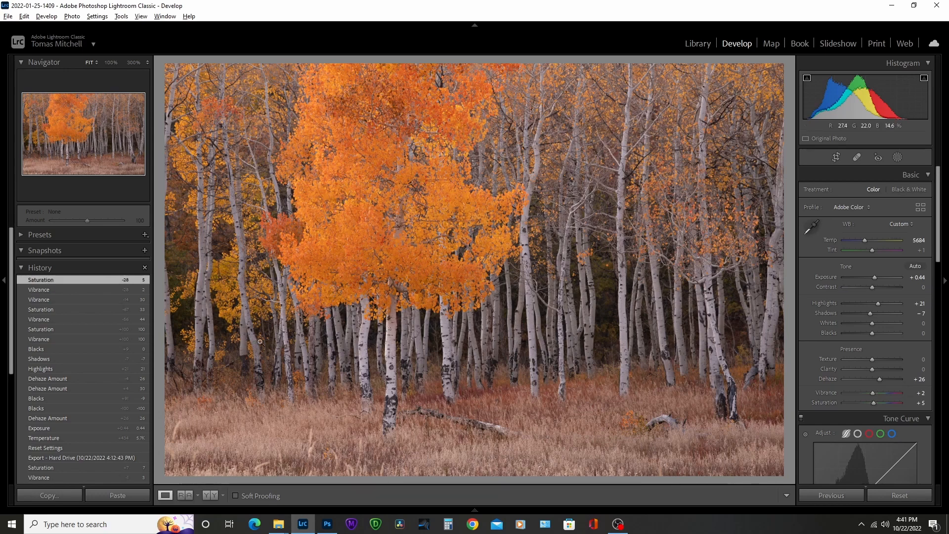
Inspect the foreground grass at 100% from the lower-left corner of the photo to the fallen log, and return to the full view
{"action": "left_click", "coordinate": [311, 443]}
{"action": "left_click_drag", "start_coordinate": [303, 416], "coordinate": [619, 330]}
{"action": "left_click_drag", "start_coordinate": [322, 428], "coordinate": [617, 351]}
{"action": "left_click_drag", "start_coordinate": [346, 377], "coordinate": [341, 420]}
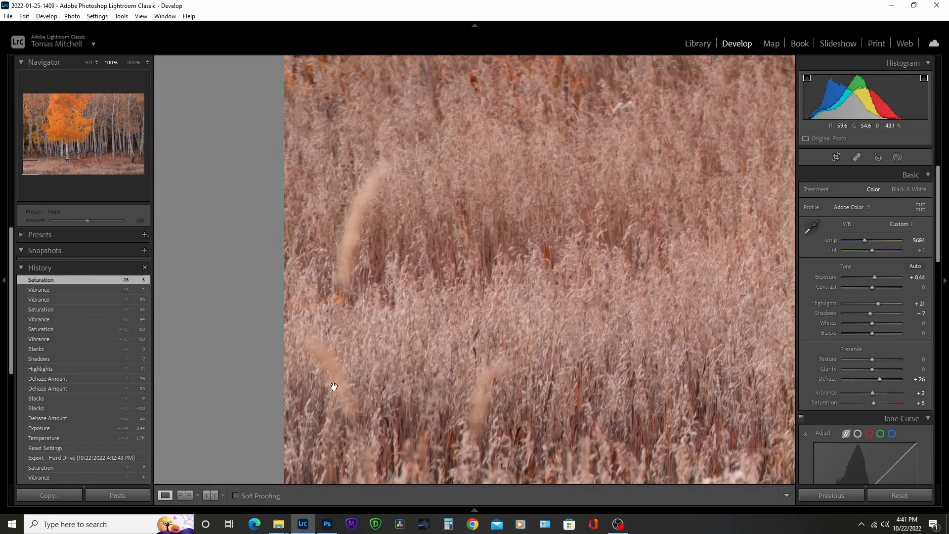
{"action": "left_click_drag", "start_coordinate": [625, 359], "coordinate": [278, 417]}
{"action": "left_click_drag", "start_coordinate": [530, 384], "coordinate": [387, 375]}
{"action": "left_click_drag", "start_coordinate": [635, 383], "coordinate": [222, 346]}
{"action": "left_click_drag", "start_coordinate": [453, 356], "coordinate": [240, 383]}
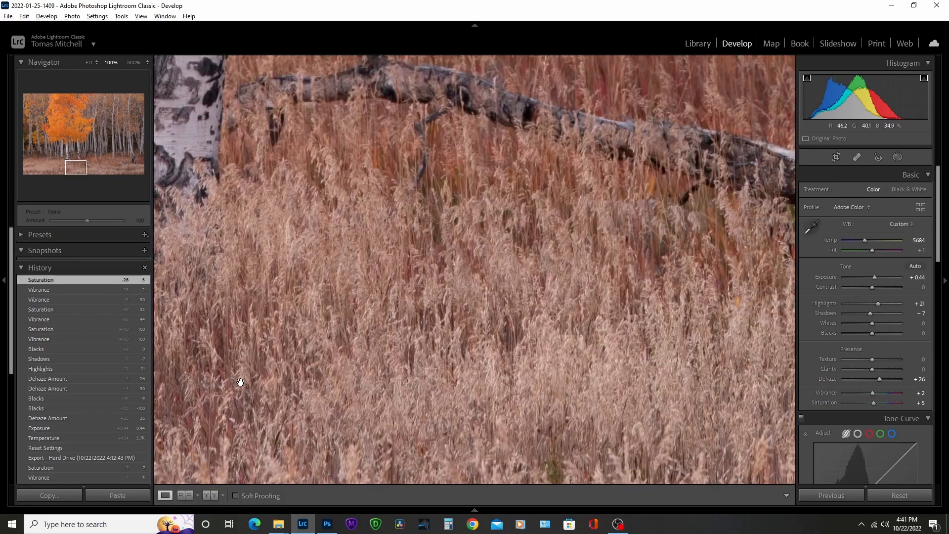
{"action": "left_click", "coordinate": [409, 328]}
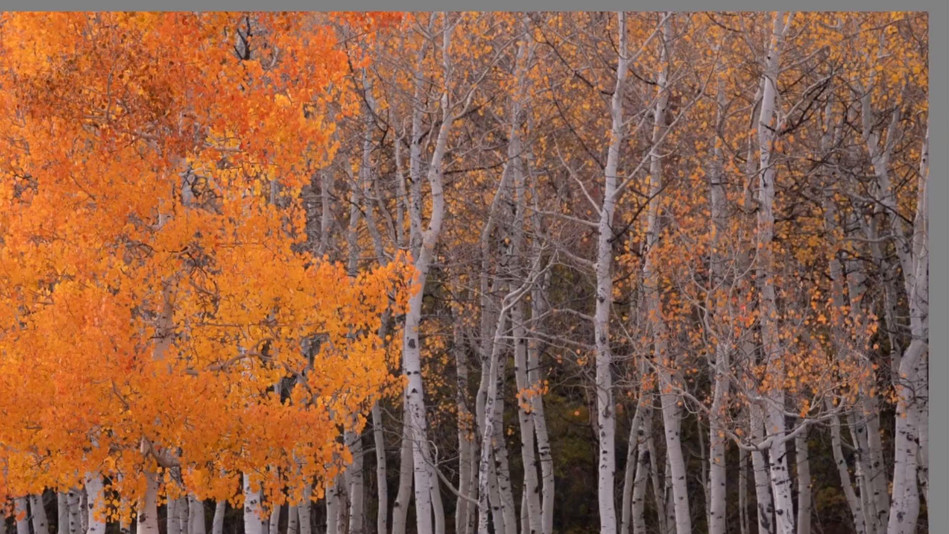
Open the adjusted photo in Adobe Photoshop 2022, and collapse the History panel covering the image
{"action": "right_click", "coordinate": [347, 533]}
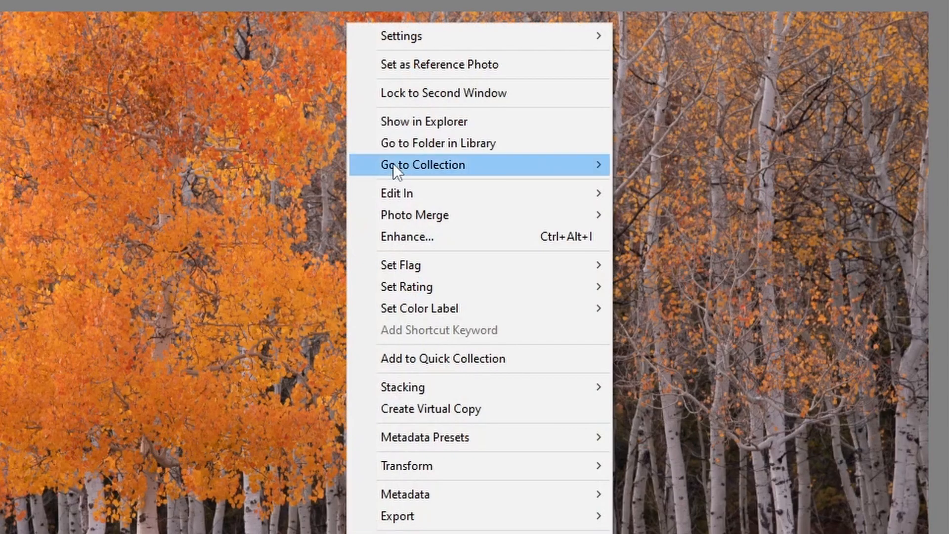
{"action": "mouse_move", "coordinate": [411, 192]}
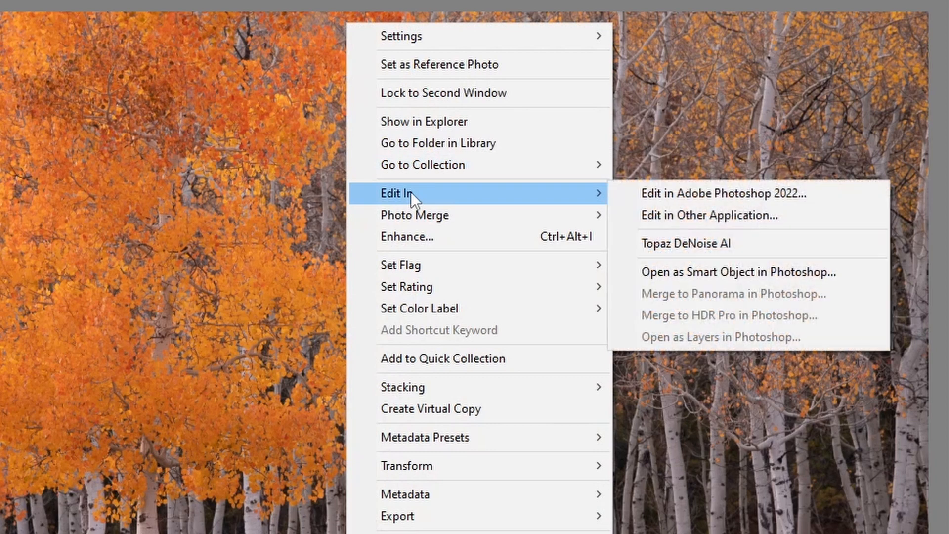
{"action": "left_click", "coordinate": [678, 192]}
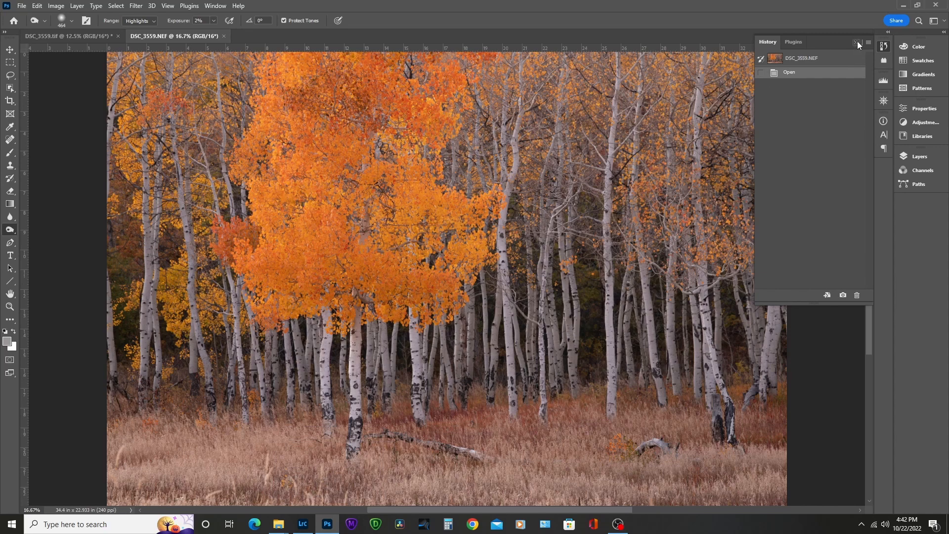
{"action": "left_click", "coordinate": [856, 42]}
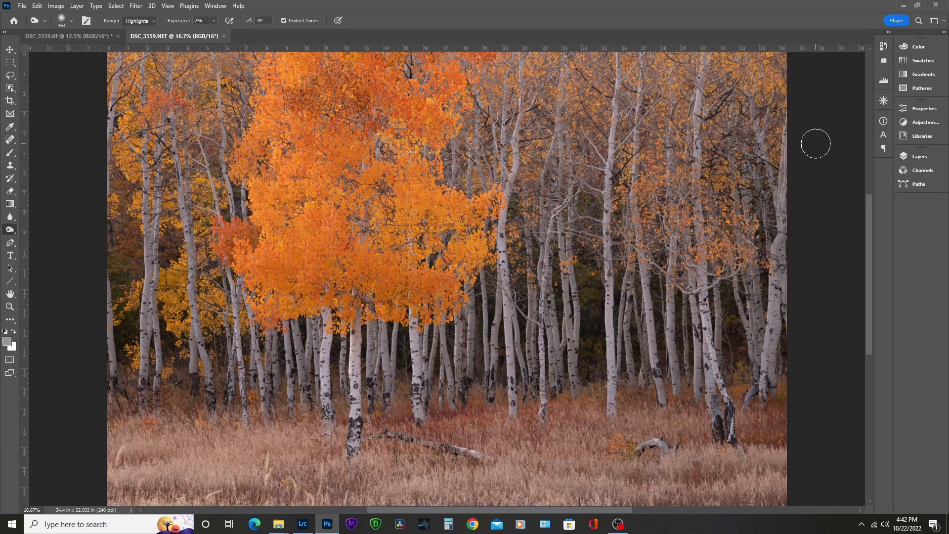
Switch back to Lightroom Classic, review the photo's export options from location and file settings to post-processing, and cancel the export
{"action": "left_click", "coordinate": [303, 527]}
{"action": "right_click", "coordinate": [412, 304]}
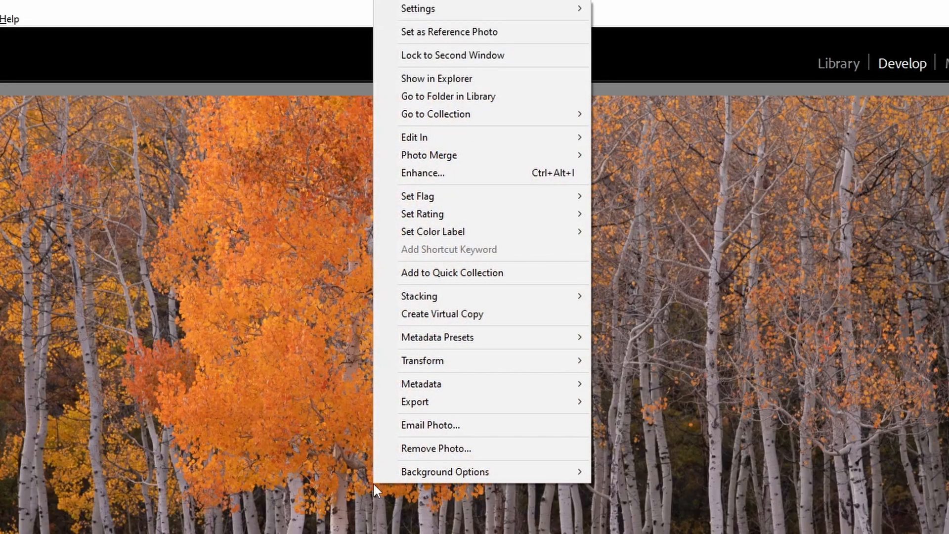
{"action": "mouse_move", "coordinate": [449, 398]}
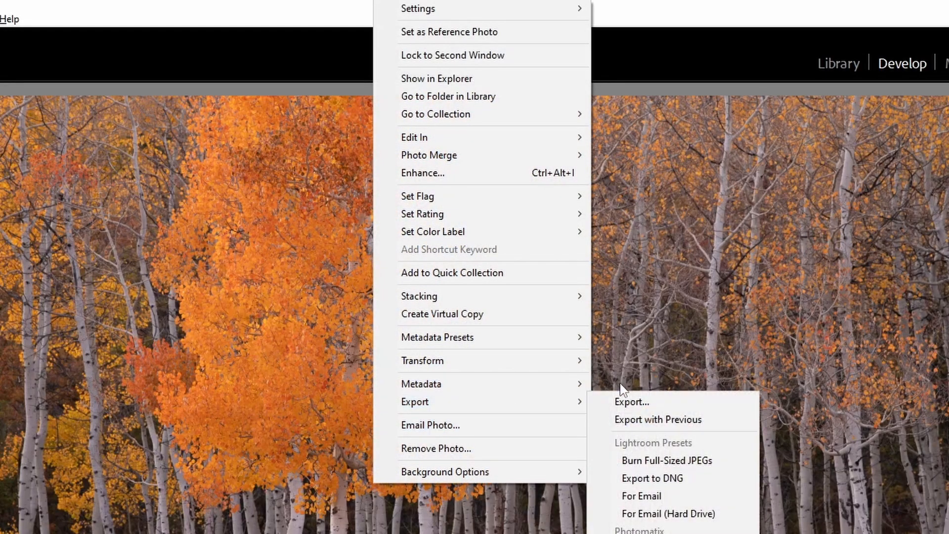
{"action": "left_click", "coordinate": [633, 400]}
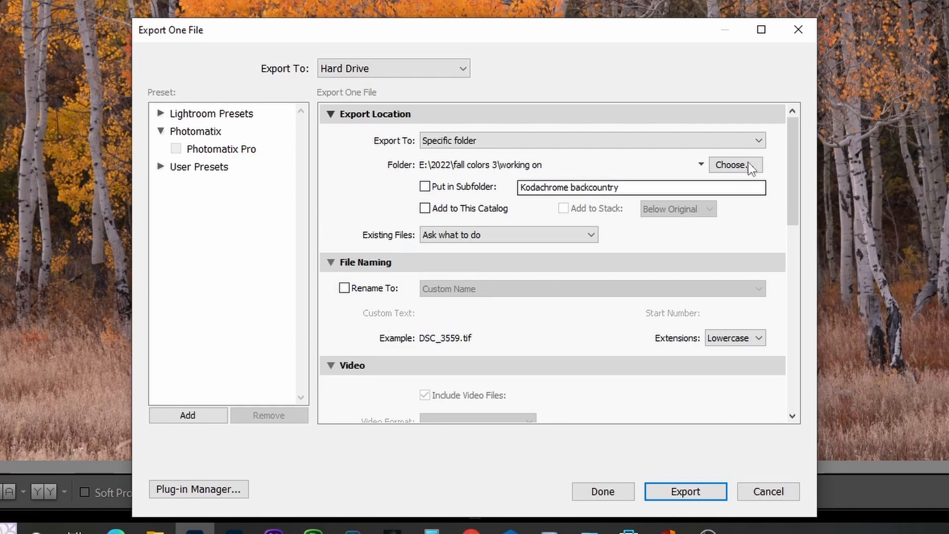
{"action": "left_click_drag", "start_coordinate": [795, 218], "coordinate": [822, 309]}
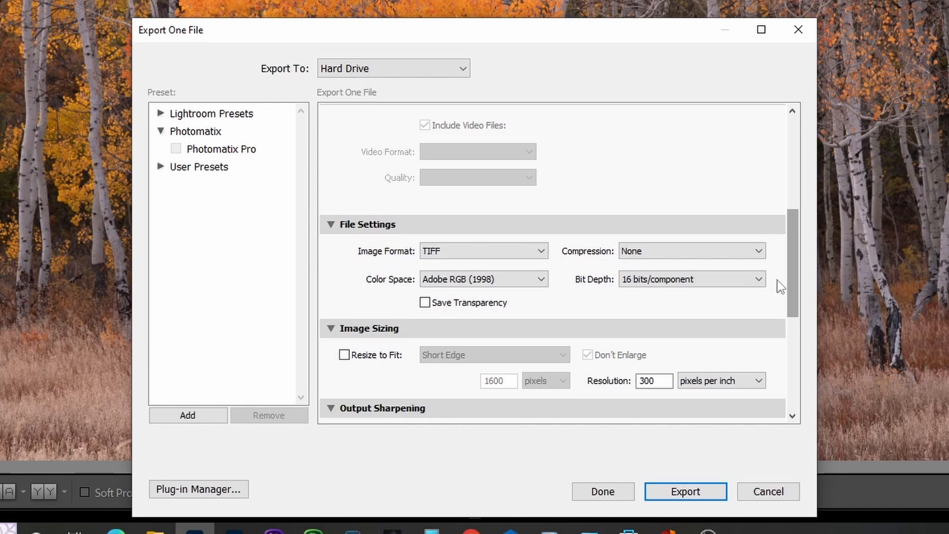
{"action": "left_click_drag", "start_coordinate": [797, 297], "coordinate": [809, 327]}
{"action": "left_click", "coordinate": [653, 291]}
{"action": "left_click_drag", "start_coordinate": [794, 322], "coordinate": [818, 391]}
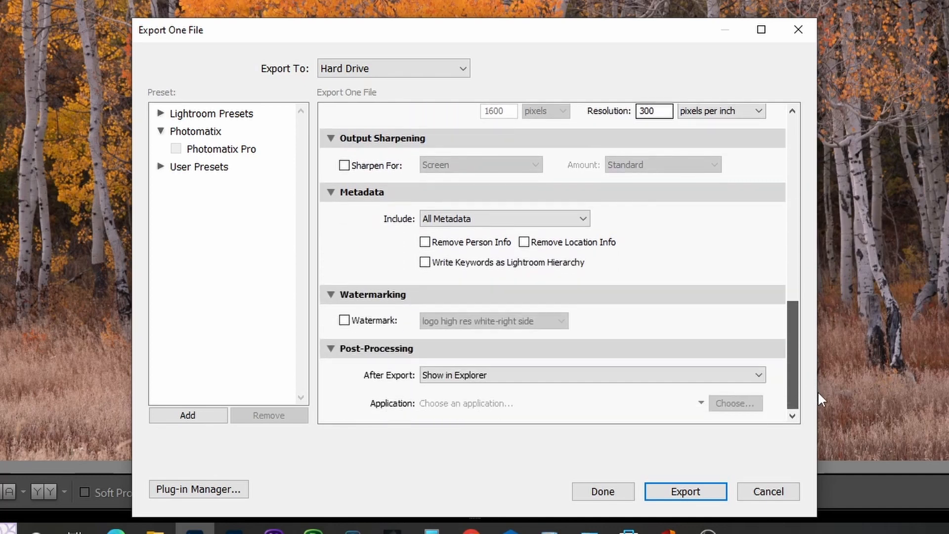
{"action": "left_click", "coordinate": [791, 496]}
Return to Photoshop and inspect the foreground grass of DSC_3559.NEF at 100% zoom, with the Hand tool active
{"action": "key", "text": "alt+Tab"}
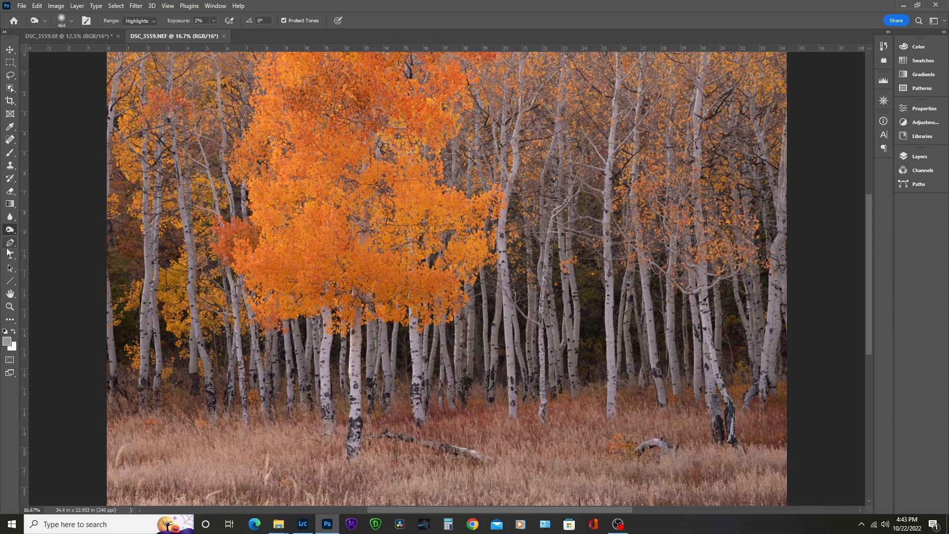
{"action": "left_click", "coordinate": [10, 294]}
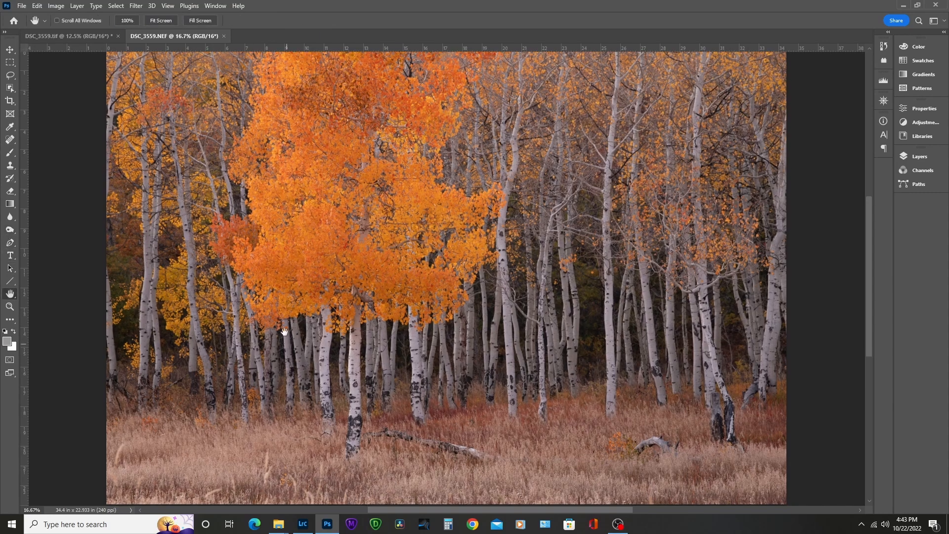
{"action": "left_click_drag", "start_coordinate": [287, 343], "coordinate": [282, 320]}
{"action": "left_click", "coordinate": [884, 101]}
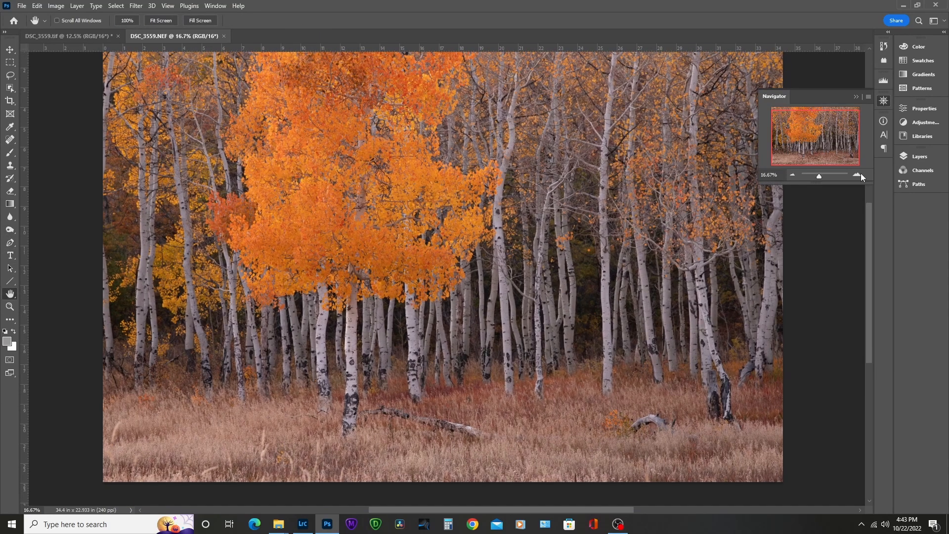
{"action": "left_click", "coordinate": [857, 175]}
{"action": "left_click", "coordinate": [857, 175]}
{"action": "left_click", "coordinate": [856, 175]}
{"action": "left_click", "coordinate": [857, 175]}
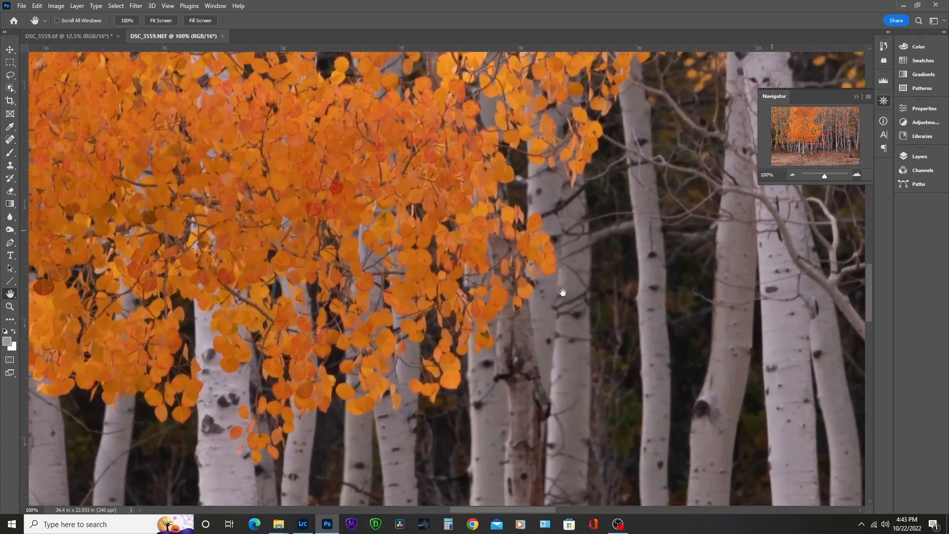
{"action": "scroll", "coordinate": [381, 396], "scroll_direction": "down", "scroll_amount": 10}
{"action": "scroll", "coordinate": [381, 396], "scroll_direction": "down", "scroll_amount": 5}
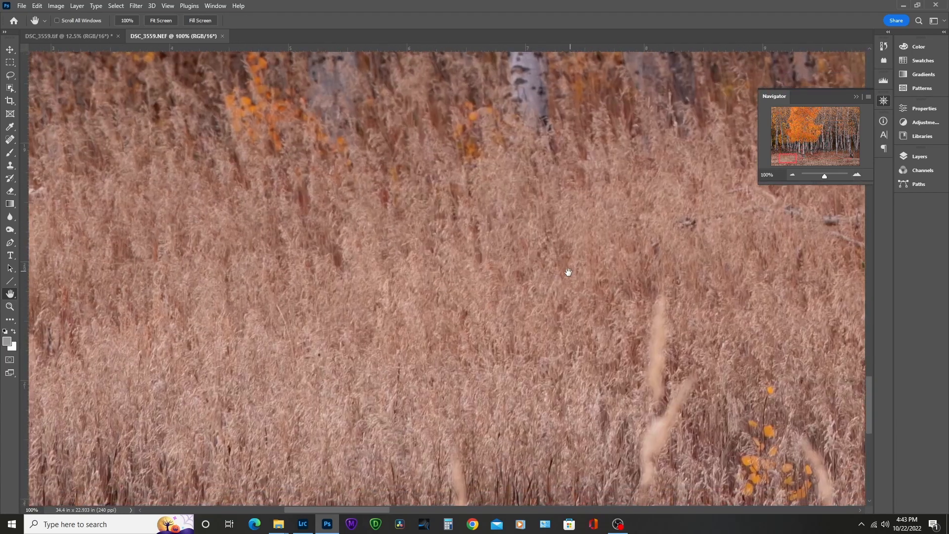
Clone out the tall blurred grass stalk near the photo's left edge with a soft Clone Stamp brush, sampling from the surrounding grass
{"action": "scroll", "coordinate": [568, 272], "scroll_direction": "left", "scroll_amount": 10}
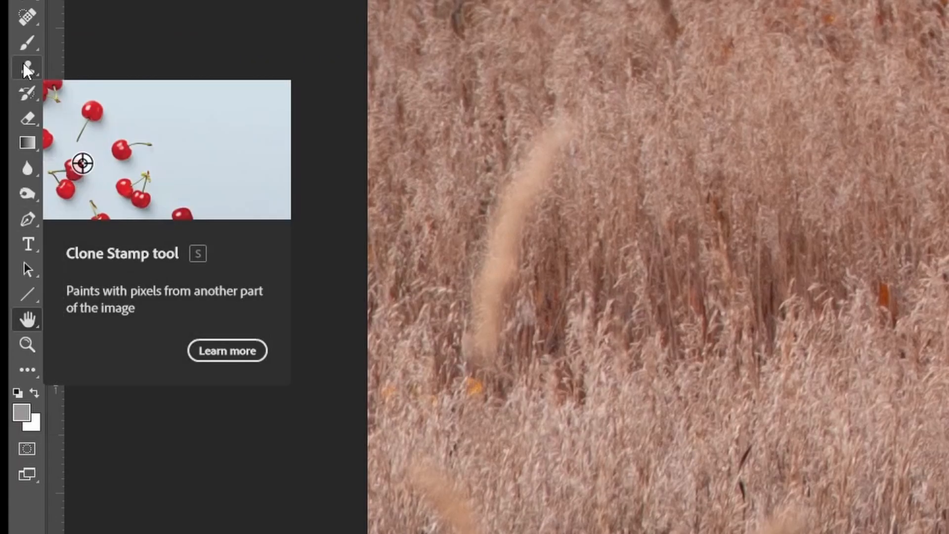
{"action": "left_click", "coordinate": [26, 66]}
{"action": "left_click", "coordinate": [657, 238], "text": "alt"}
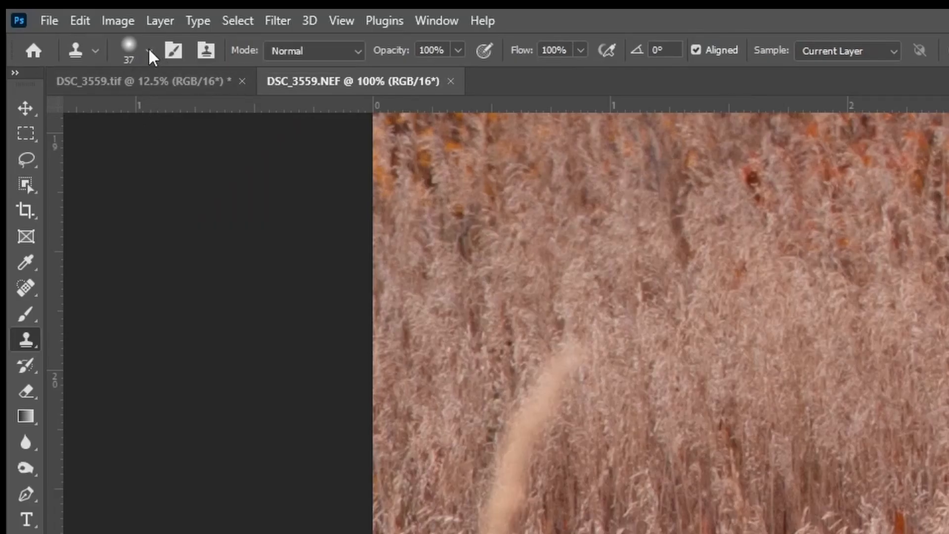
{"action": "left_click", "coordinate": [148, 49]}
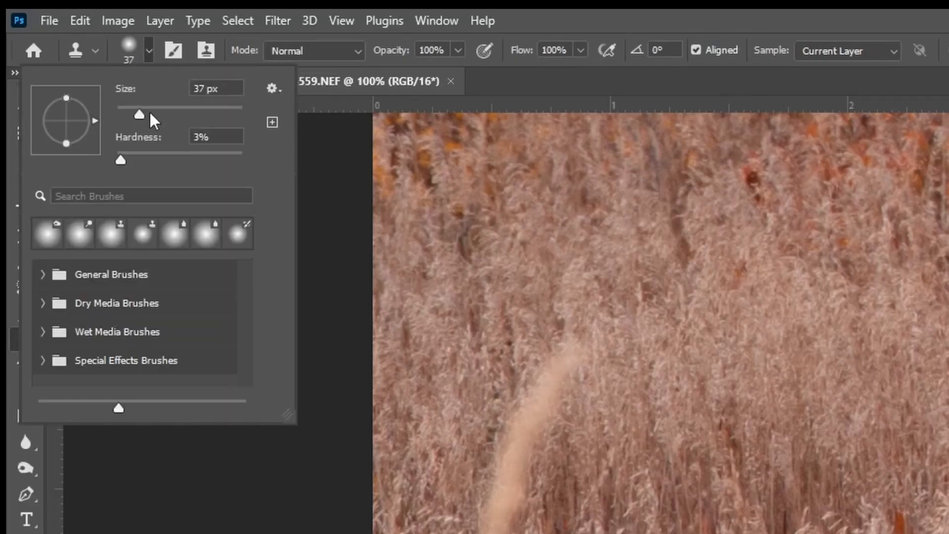
{"action": "left_click", "coordinate": [141, 114]}
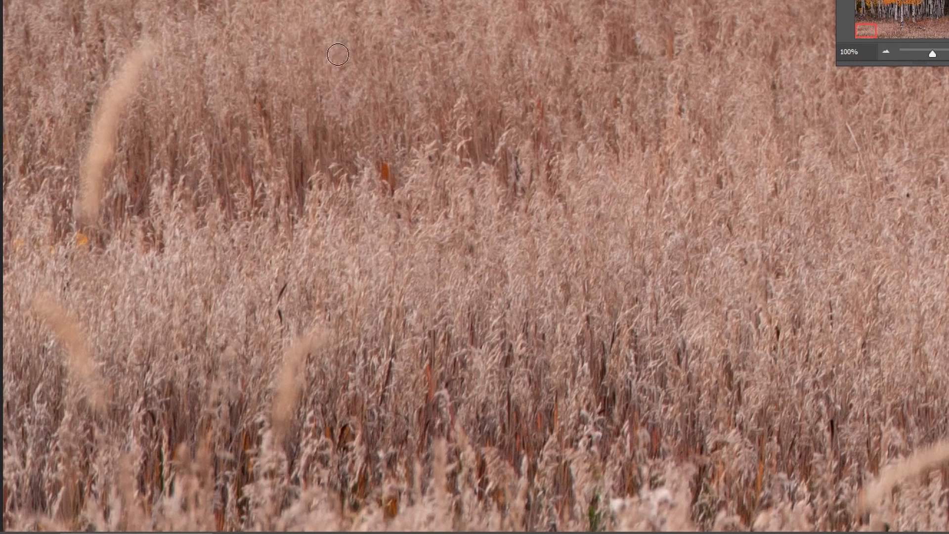
{"action": "mouse_move", "coordinate": [149, 50]}
{"action": "left_mouse_down"}
{"action": "mouse_move", "coordinate": [131, 85]}
{"action": "mouse_move", "coordinate": [124, 75]}
{"action": "mouse_move", "coordinate": [112, 85]}
{"action": "mouse_move", "coordinate": [117, 106]}
{"action": "mouse_move", "coordinate": [90, 151]}
{"action": "mouse_move", "coordinate": [103, 153]}
{"action": "mouse_move", "coordinate": [87, 178]}
{"action": "mouse_move", "coordinate": [69, 161]}
{"action": "mouse_move", "coordinate": [92, 194]}
{"action": "mouse_move", "coordinate": [92, 217]}
{"action": "left_mouse_up"}
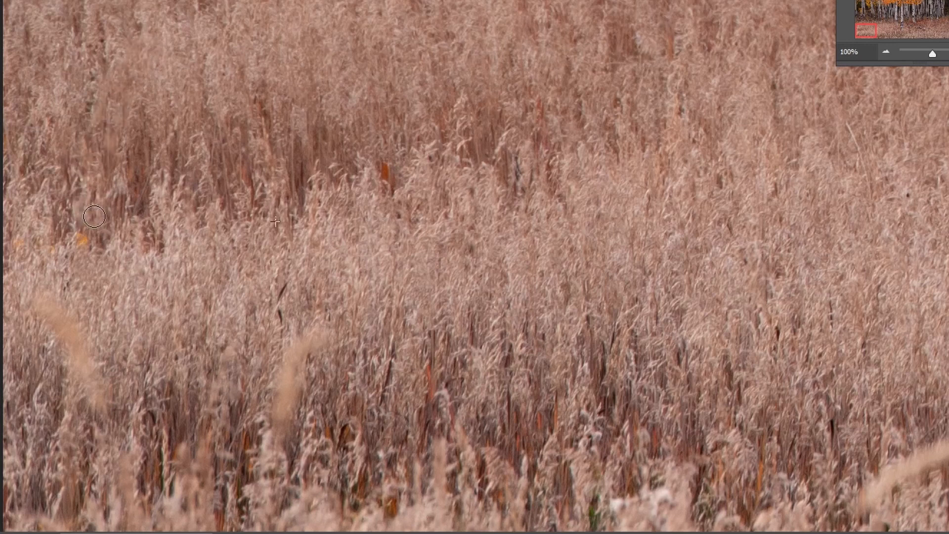
{"action": "left_click", "coordinate": [221, 48], "text": "alt"}
{"action": "mouse_move", "coordinate": [115, 76]}
{"action": "left_mouse_down"}
{"action": "mouse_move", "coordinate": [117, 144]}
{"action": "mouse_move", "coordinate": [120, 86]}
{"action": "left_mouse_up"}
{"action": "left_click_drag", "start_coordinate": [114, 182], "coordinate": [110, 198]}
{"action": "left_click", "coordinate": [383, 80], "text": "alt"}
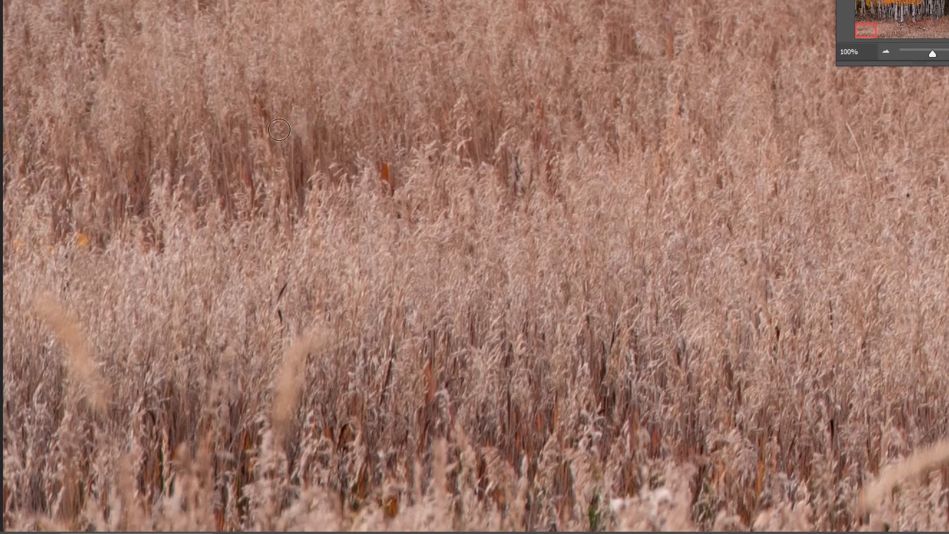
{"action": "left_click_drag", "start_coordinate": [142, 284], "coordinate": [134, 300]}
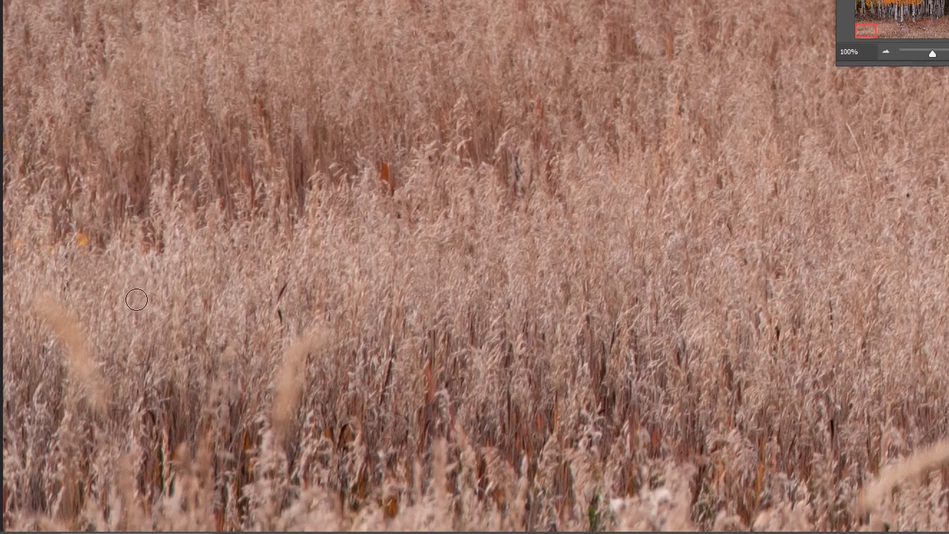
Clone sharp grass over the two shorter blurred stalks and the blurry blades along the lower-left edge of the foreground
{"action": "left_click", "coordinate": [142, 300], "text": "alt"}
{"action": "mouse_move", "coordinate": [50, 305]}
{"action": "left_mouse_down"}
{"action": "mouse_move", "coordinate": [56, 332]}
{"action": "mouse_move", "coordinate": [79, 344]}
{"action": "mouse_move", "coordinate": [88, 383]}
{"action": "left_mouse_up"}
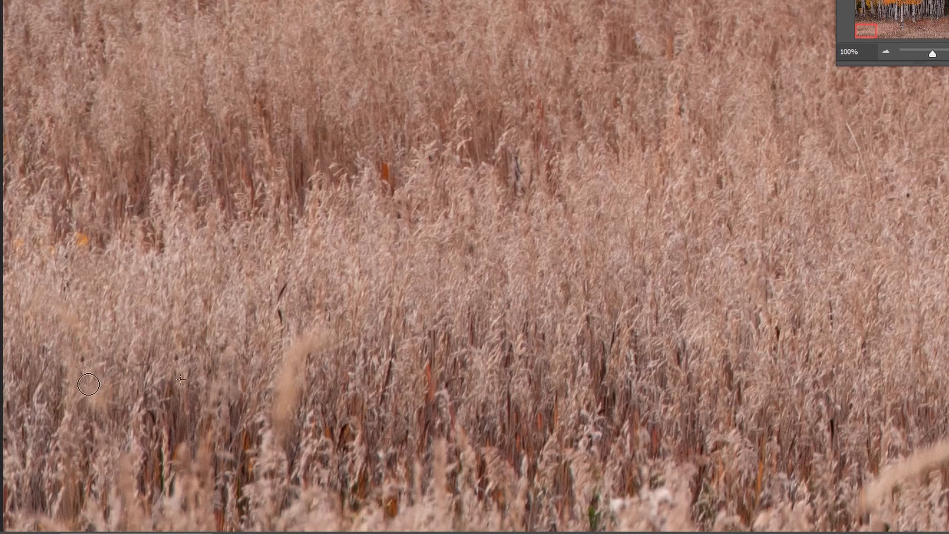
{"action": "mouse_move", "coordinate": [92, 393]}
{"action": "left_mouse_down"}
{"action": "mouse_move", "coordinate": [133, 523]}
{"action": "mouse_move", "coordinate": [116, 512]}
{"action": "left_mouse_up"}
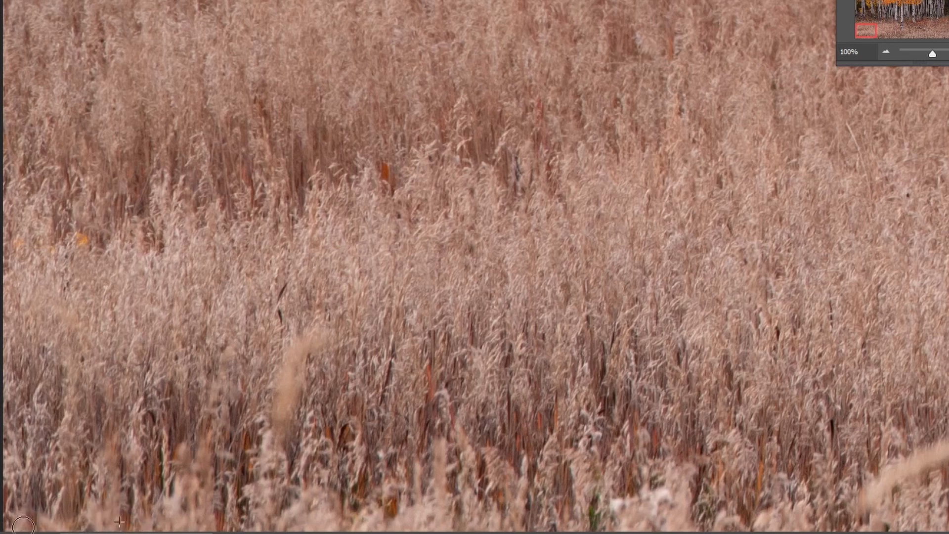
{"action": "mouse_move", "coordinate": [327, 366]}
{"action": "left_mouse_down"}
{"action": "mouse_move", "coordinate": [317, 346]}
{"action": "mouse_move", "coordinate": [301, 341]}
{"action": "mouse_move", "coordinate": [286, 362]}
{"action": "mouse_move", "coordinate": [276, 507]}
{"action": "left_mouse_up"}
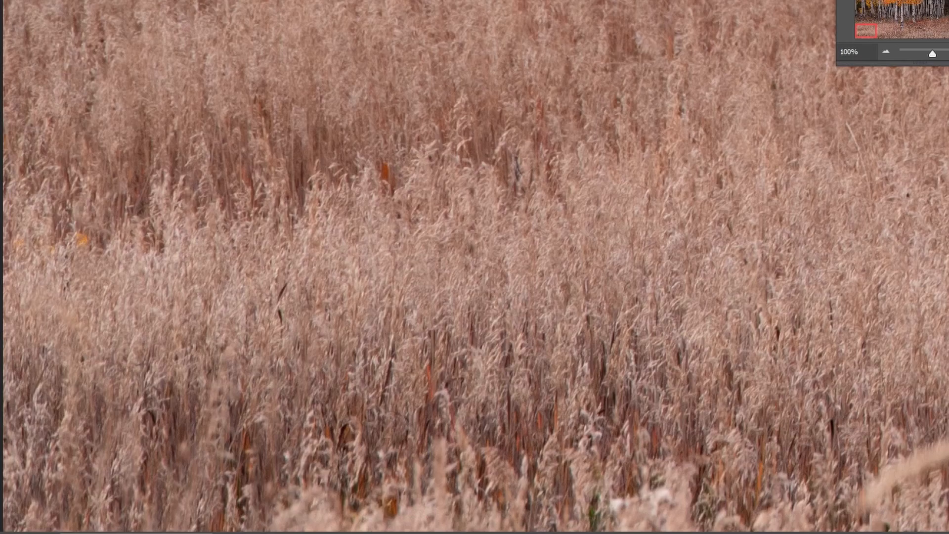
Clone out the slanted blurred blade and the upright blurred stalk beside it in the grass left of the yellow leaves
{"action": "left_click_drag", "start_coordinate": [136, 533], "coordinate": [254, 533]}
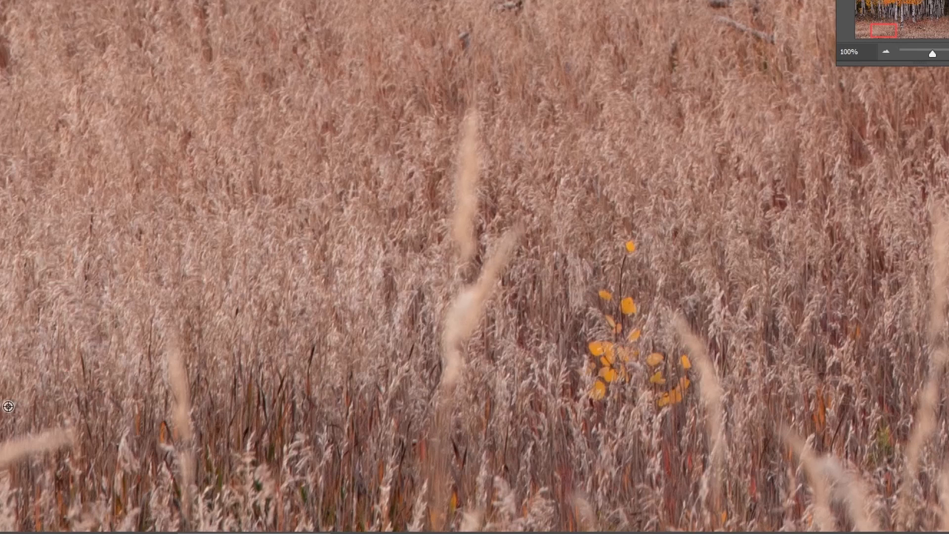
{"action": "left_click", "coordinate": [94, 429], "text": "alt"}
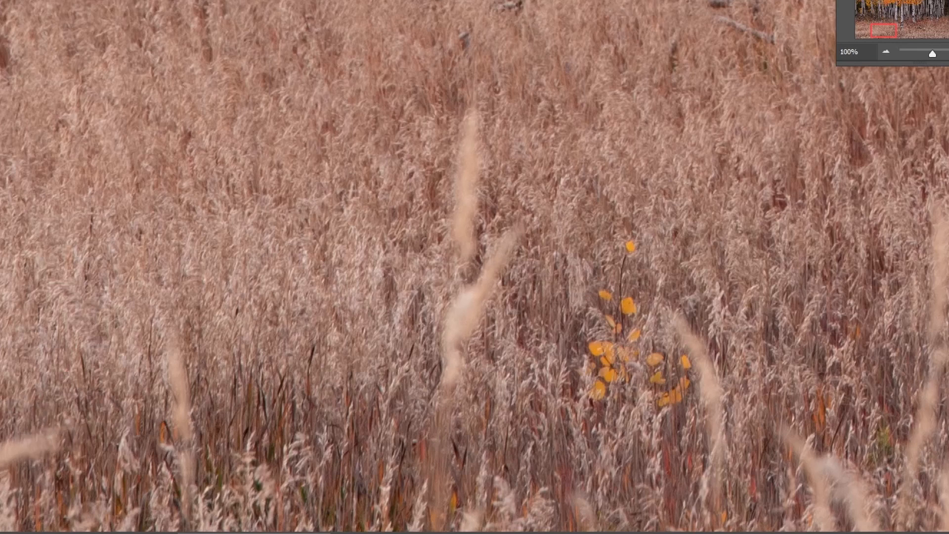
{"action": "left_click_drag", "start_coordinate": [54, 443], "coordinate": [7, 452]}
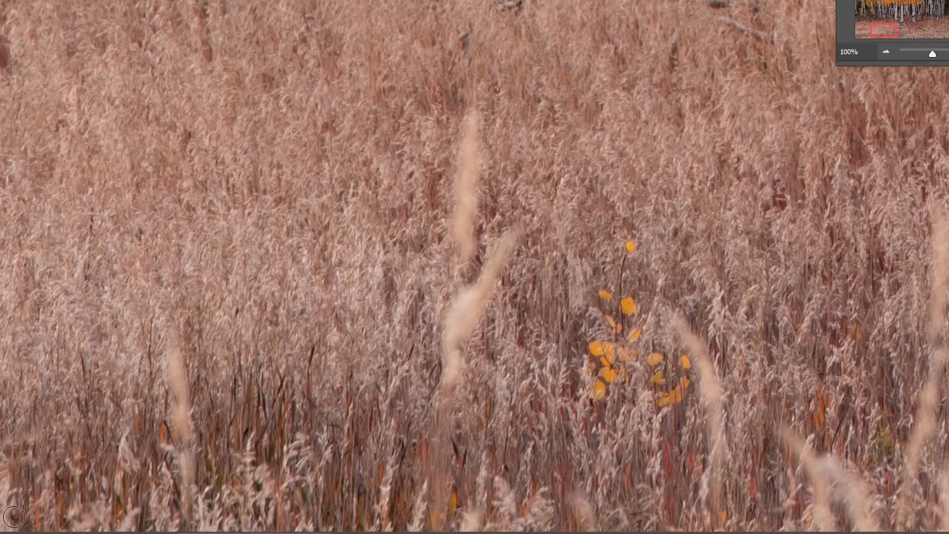
{"action": "mouse_move", "coordinate": [151, 317]}
{"action": "left_mouse_down"}
{"action": "mouse_move", "coordinate": [186, 420]}
{"action": "mouse_move", "coordinate": [176, 530]}
{"action": "left_mouse_up"}
{"action": "left_click", "coordinate": [33, 370], "text": "alt"}
{"action": "mouse_move", "coordinate": [200, 413]}
{"action": "left_mouse_down"}
{"action": "mouse_move", "coordinate": [173, 425]}
{"action": "mouse_move", "coordinate": [177, 468]}
{"action": "mouse_move", "coordinate": [187, 473]}
{"action": "left_mouse_up"}
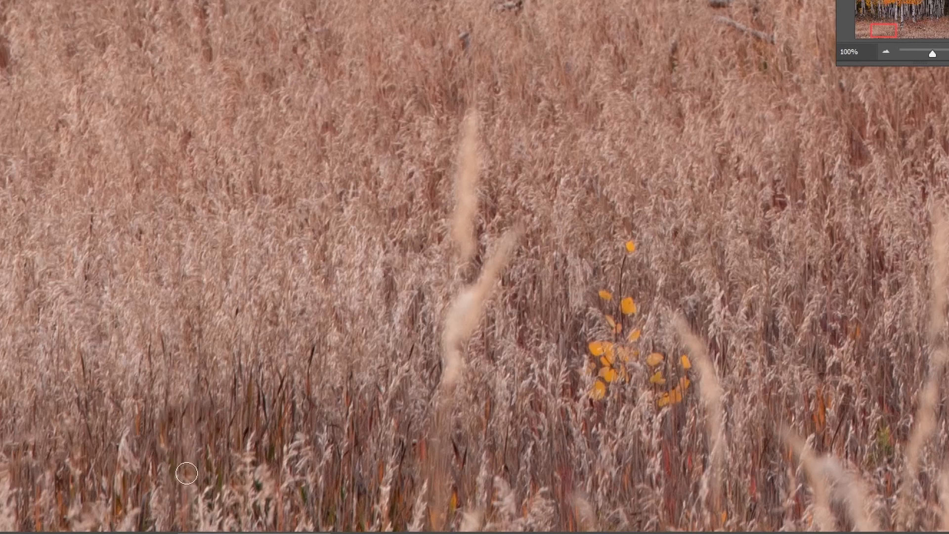
Clone out the two tall blurred stalks immediately left of the small yellow-leaved plant, using nearby grass texture
{"action": "mouse_move", "coordinate": [551, 318]}
{"action": "left_mouse_down"}
{"action": "mouse_move", "coordinate": [178, 317]}
{"action": "mouse_move", "coordinate": [202, 317]}
{"action": "left_mouse_up"}
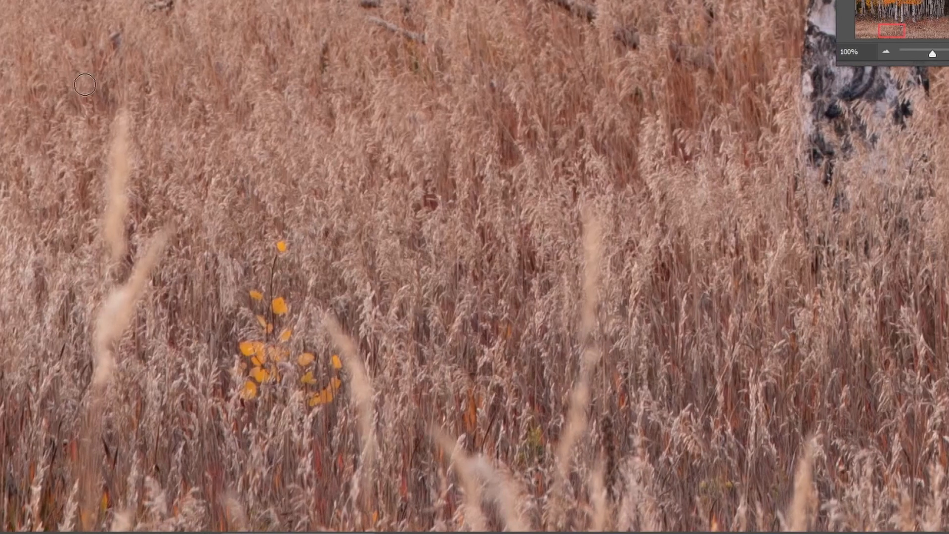
{"action": "mouse_move", "coordinate": [108, 114]}
{"action": "left_mouse_down"}
{"action": "mouse_move", "coordinate": [116, 166]}
{"action": "mouse_move", "coordinate": [122, 157]}
{"action": "left_mouse_up"}
{"action": "left_click", "coordinate": [144, 202], "text": "alt"}
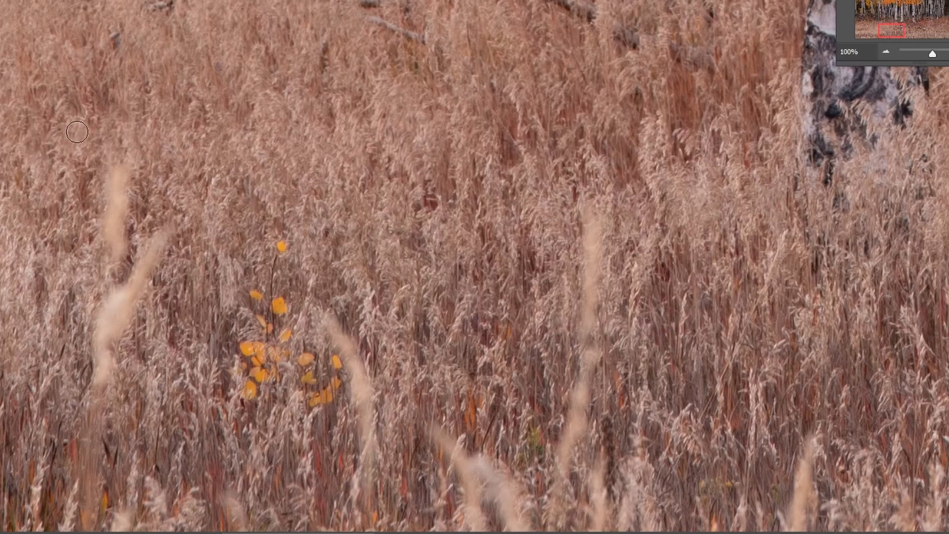
{"action": "mouse_move", "coordinate": [117, 131]}
{"action": "left_mouse_down"}
{"action": "mouse_move", "coordinate": [106, 240]}
{"action": "mouse_move", "coordinate": [128, 175]}
{"action": "mouse_move", "coordinate": [129, 248]}
{"action": "mouse_move", "coordinate": [151, 240]}
{"action": "mouse_move", "coordinate": [116, 304]}
{"action": "mouse_move", "coordinate": [103, 381]}
{"action": "mouse_move", "coordinate": [137, 313]}
{"action": "mouse_move", "coordinate": [110, 388]}
{"action": "mouse_move", "coordinate": [110, 349]}
{"action": "left_mouse_up"}
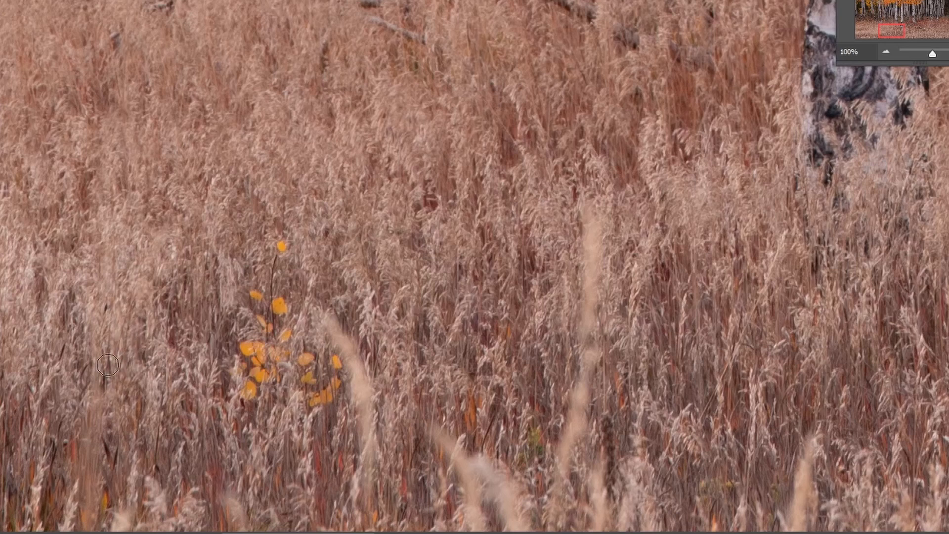
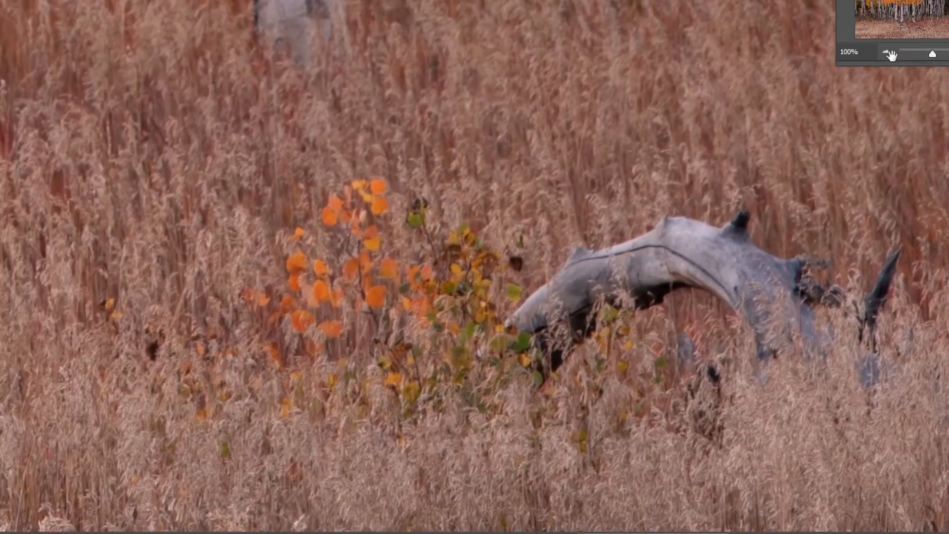
Examine the retouched photo as a whole at 16.67% zoom, with the forest and foreground grass in view
{"action": "left_click", "coordinate": [885, 52]}
{"action": "left_click", "coordinate": [886, 52]}
{"action": "left_click", "coordinate": [885, 52]}
{"action": "left_click", "coordinate": [885, 53]}
{"action": "left_click_drag", "start_coordinate": [398, 216], "coordinate": [436, 294]}
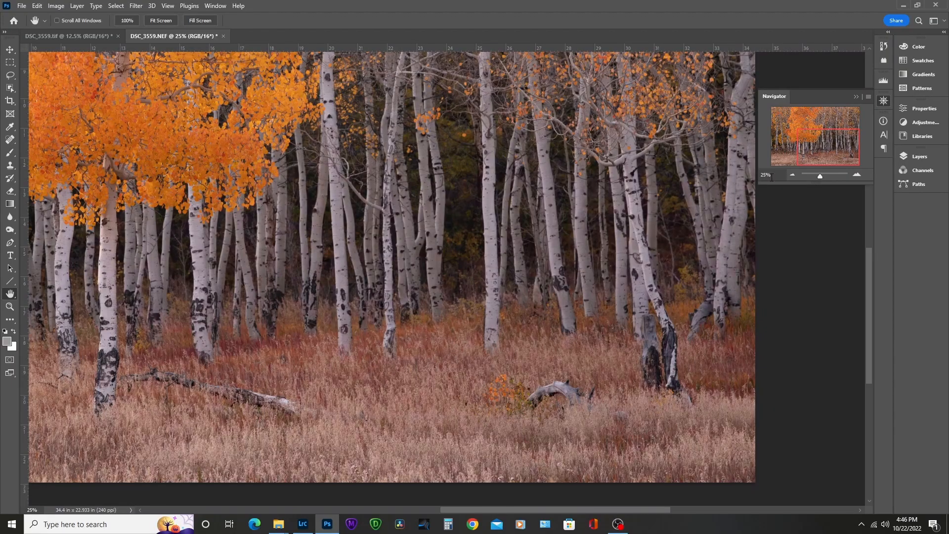
{"action": "left_click", "coordinate": [792, 175]}
{"action": "left_click_drag", "start_coordinate": [494, 245], "coordinate": [489, 317]}
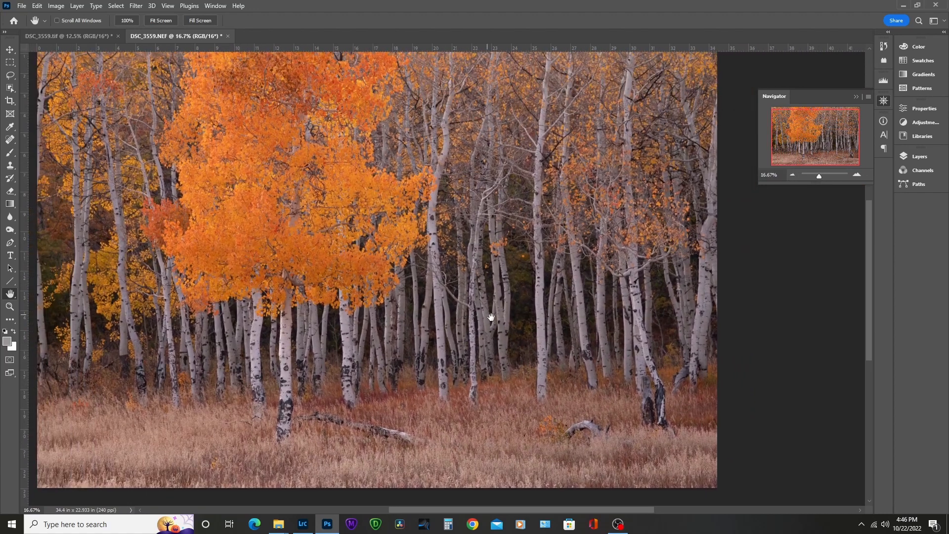
{"action": "left_click_drag", "start_coordinate": [470, 245], "coordinate": [490, 261]}
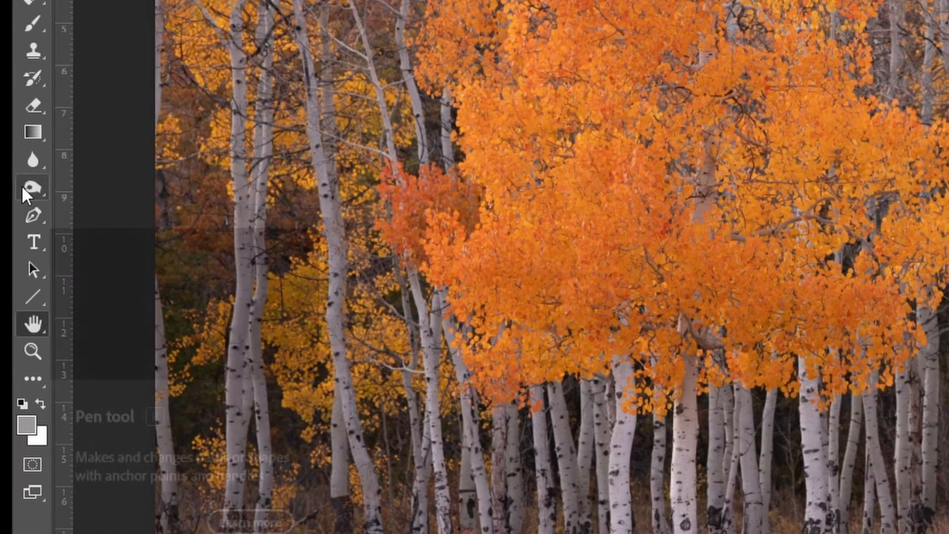
Select the Dodge tool and review its brush size and hardness settings
{"action": "mouse_move", "coordinate": [22, 187]}
{"action": "right_click", "coordinate": [29, 184]}
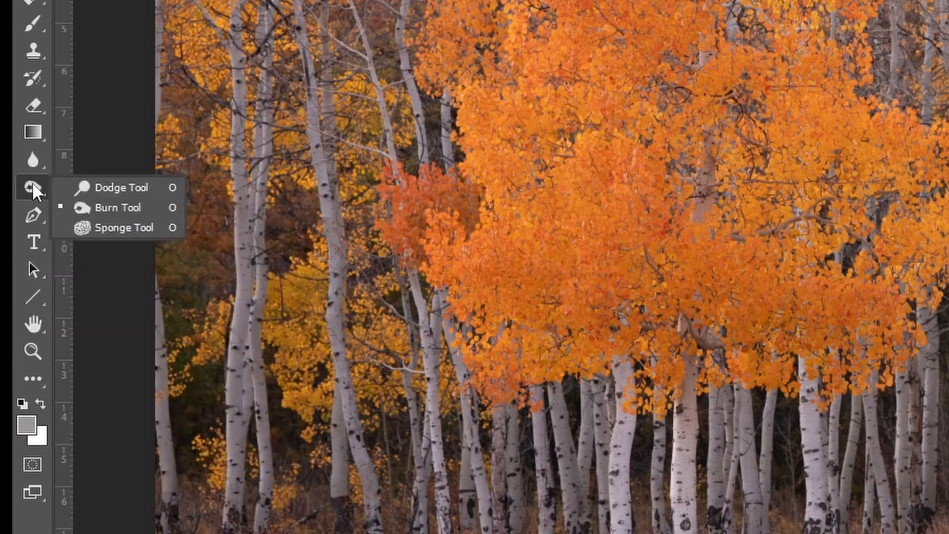
{"action": "left_click", "coordinate": [97, 182]}
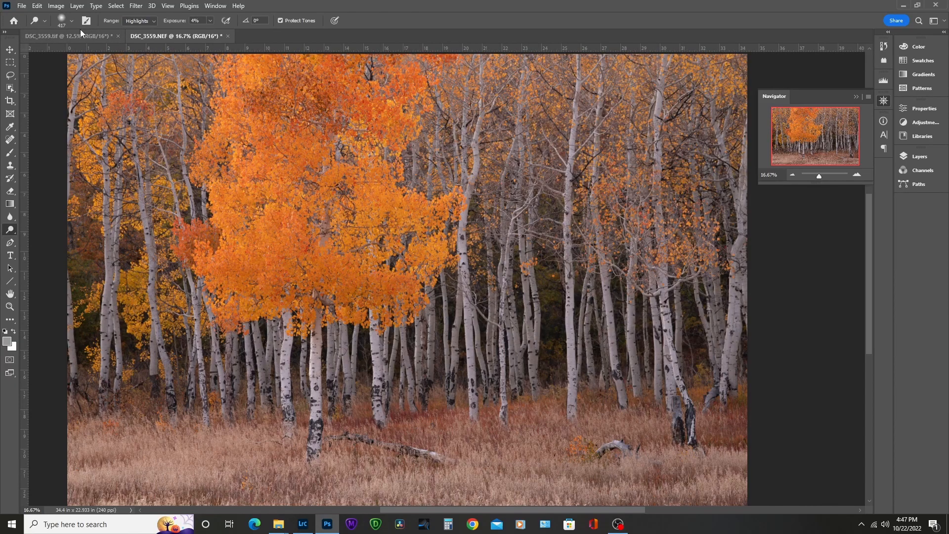
{"action": "left_click", "coordinate": [71, 21]}
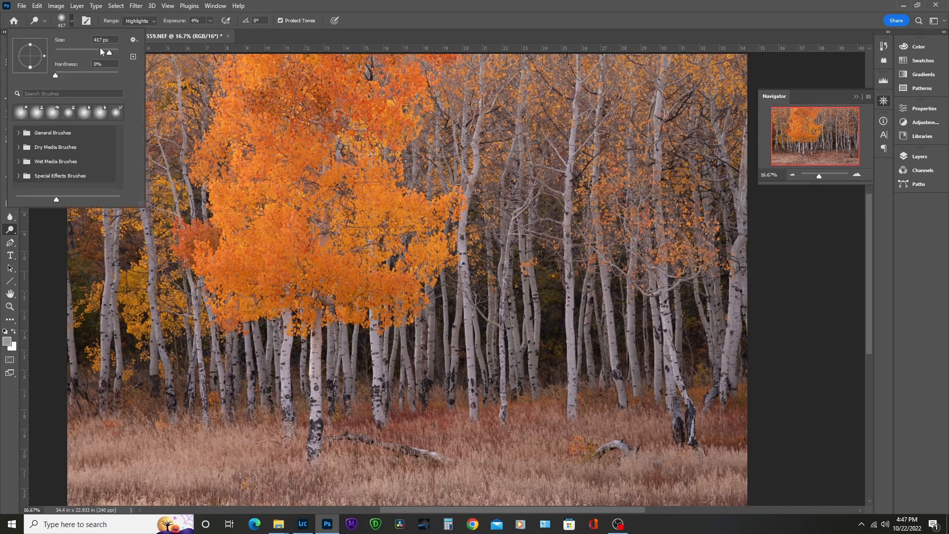
{"action": "key", "text": "Return"}
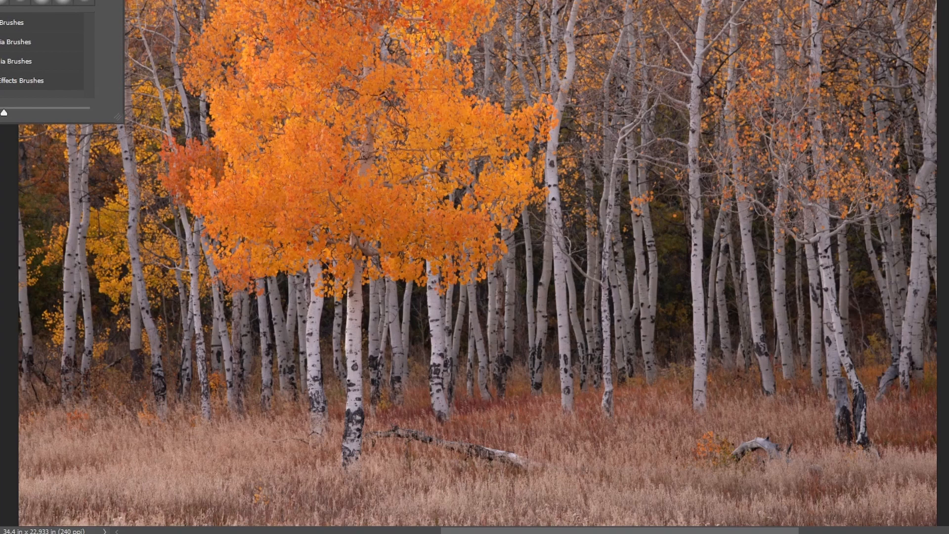
{"action": "left_click", "coordinate": [98, 434]}
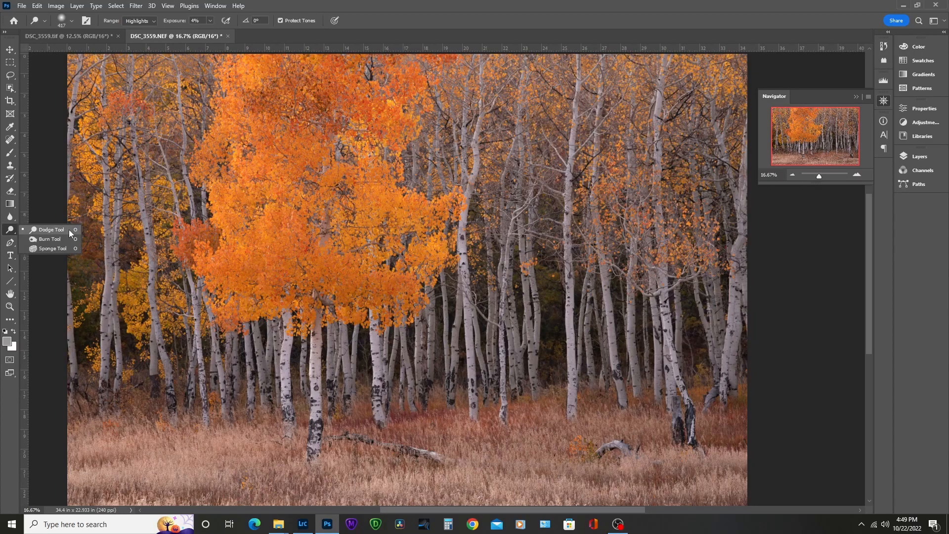
Switch to the Burn tool and set its tonal range to Midtones
{"action": "left_click", "coordinate": [41, 238]}
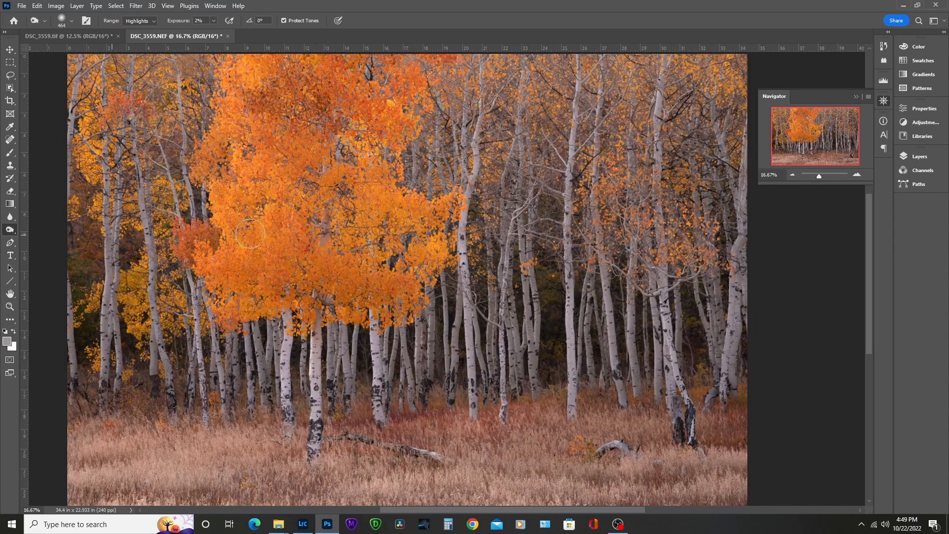
{"action": "left_click", "coordinate": [155, 23]}
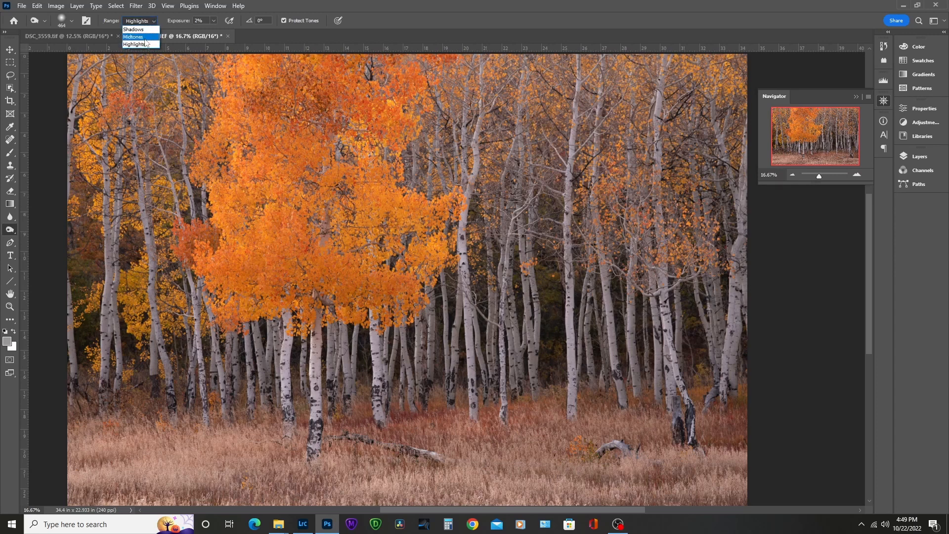
{"action": "left_click", "coordinate": [143, 38]}
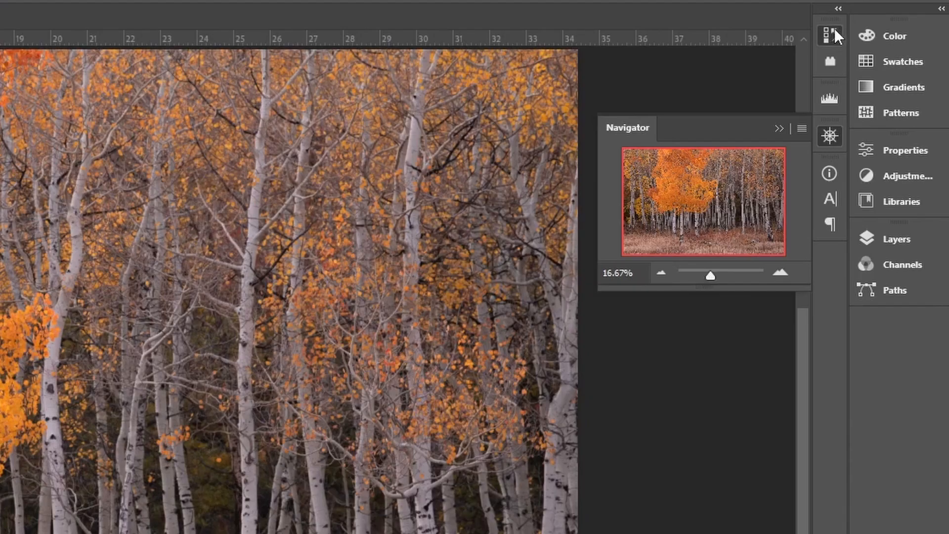
Compare the original DSC_3559.NEF snapshot in the history with the last Burn Tool state, and return to that last state
{"action": "left_click", "coordinate": [884, 45]}
{"action": "left_click_drag", "start_coordinate": [803, 350], "coordinate": [791, 45]}
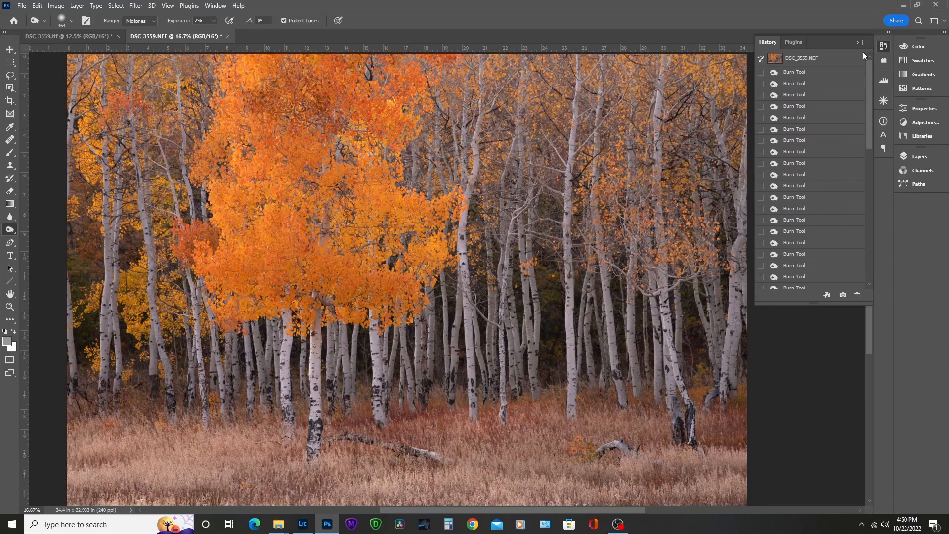
{"action": "left_click", "coordinate": [830, 59]}
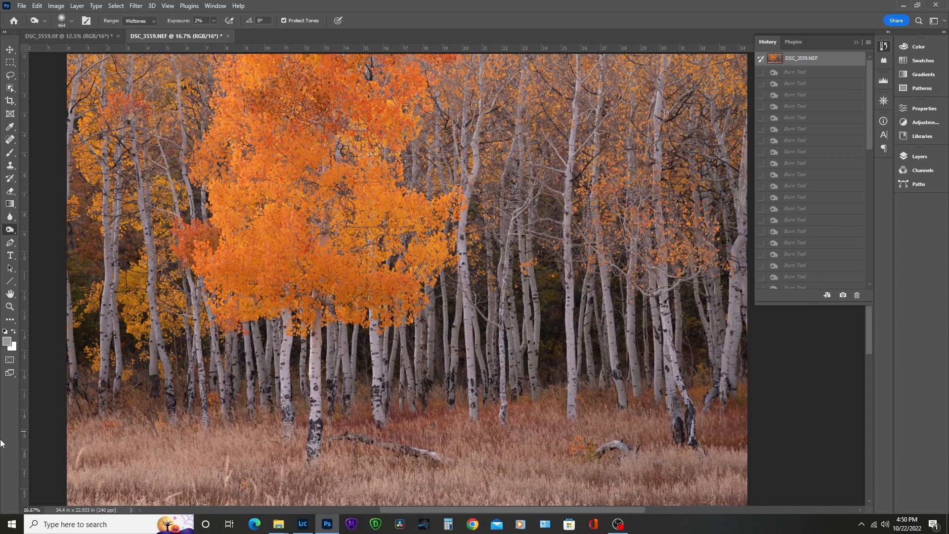
{"action": "left_click_drag", "start_coordinate": [870, 123], "coordinate": [893, 280]}
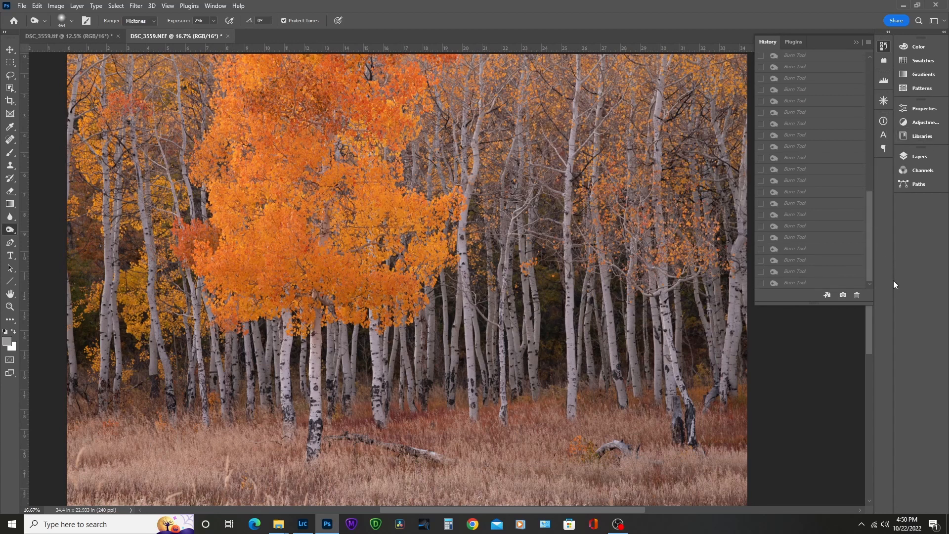
{"action": "left_click", "coordinate": [839, 284]}
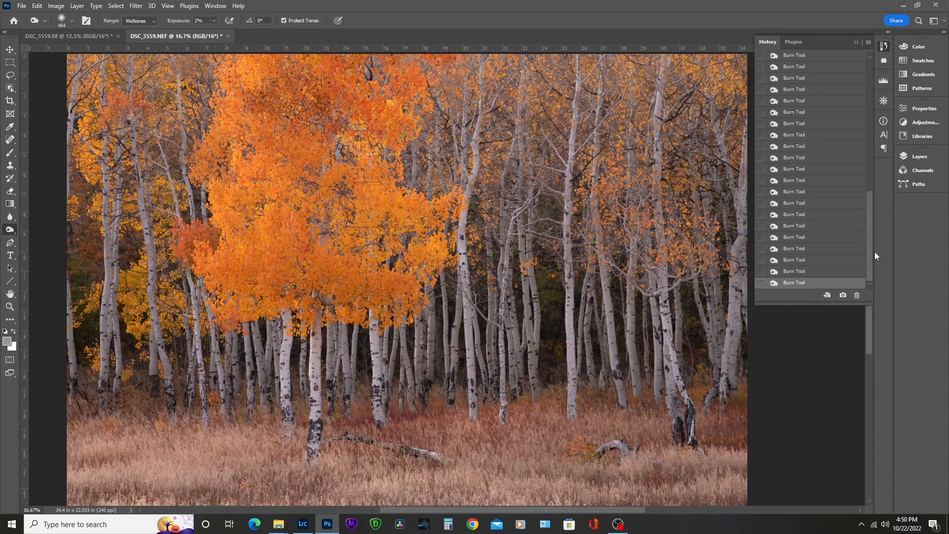
Alternate between the original snapshot and the last burn state again, ending on the original snapshot with the Hand tool active
{"action": "left_click_drag", "start_coordinate": [871, 262], "coordinate": [870, 130]}
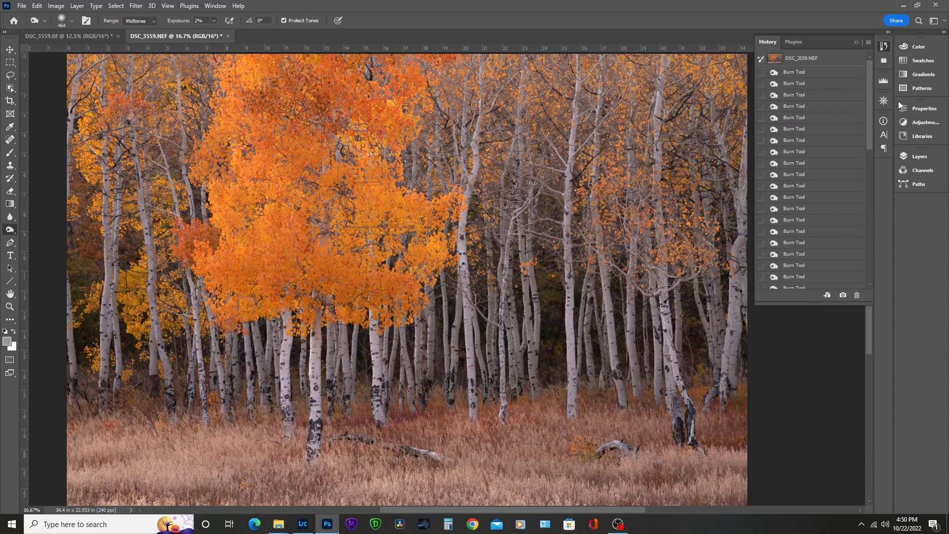
{"action": "left_click", "coordinate": [839, 58]}
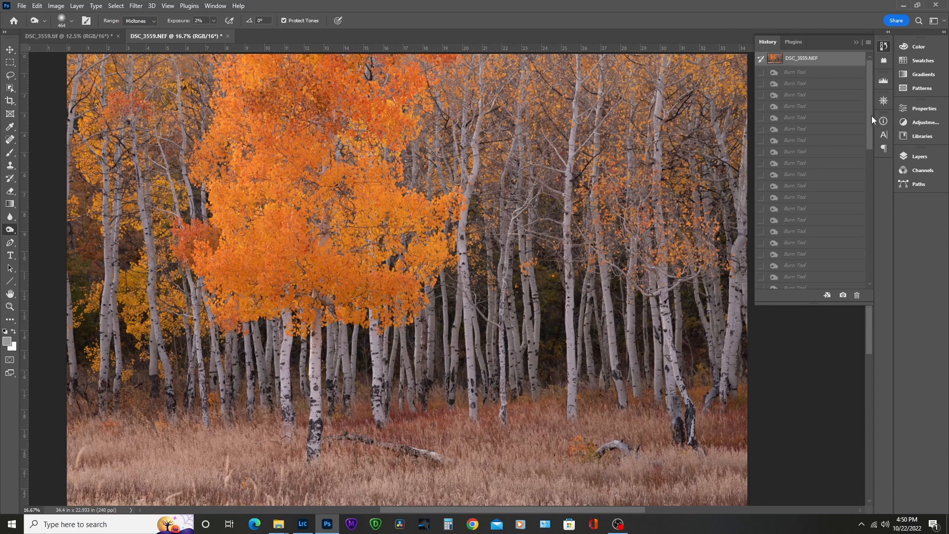
{"action": "left_click_drag", "start_coordinate": [871, 117], "coordinate": [892, 309]}
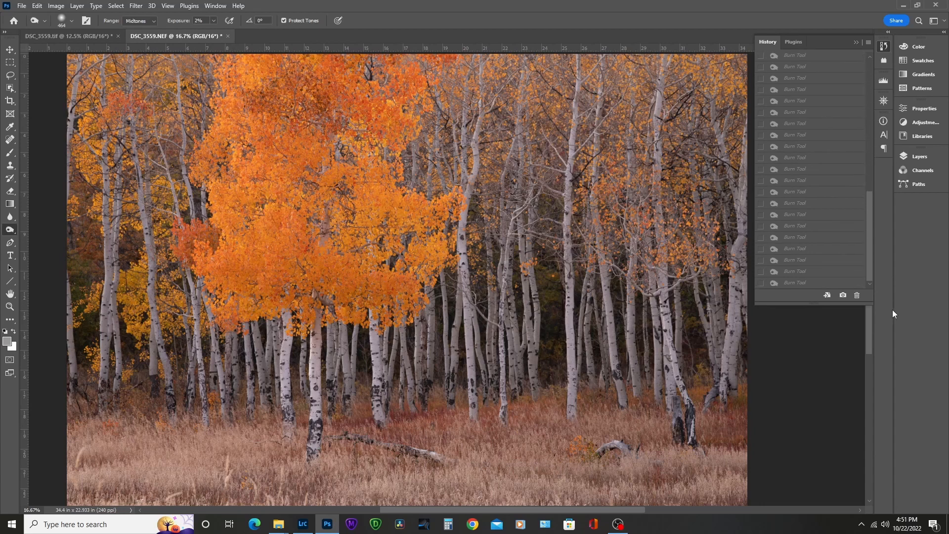
{"action": "left_click", "coordinate": [837, 284]}
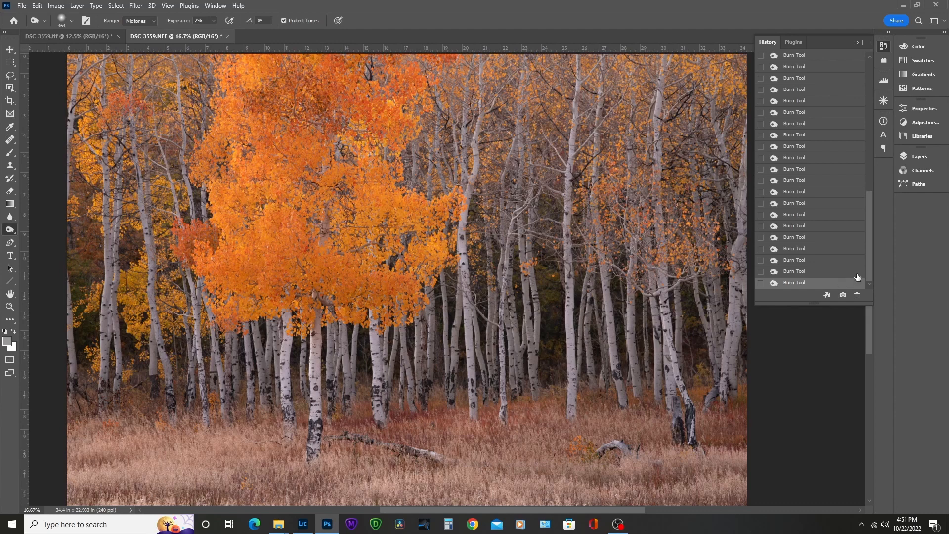
{"action": "left_click_drag", "start_coordinate": [873, 271], "coordinate": [871, 131]}
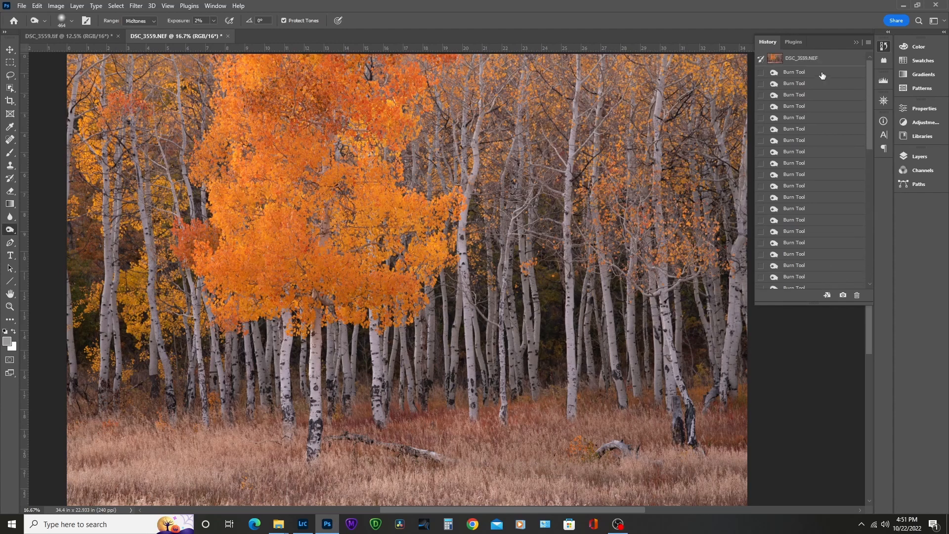
{"action": "left_click", "coordinate": [818, 59]}
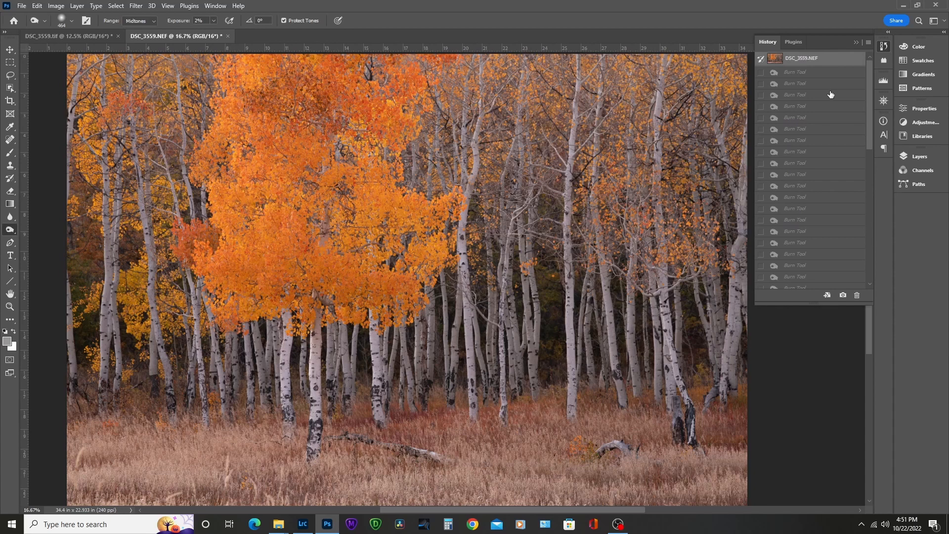
{"action": "left_click", "coordinate": [11, 293]}
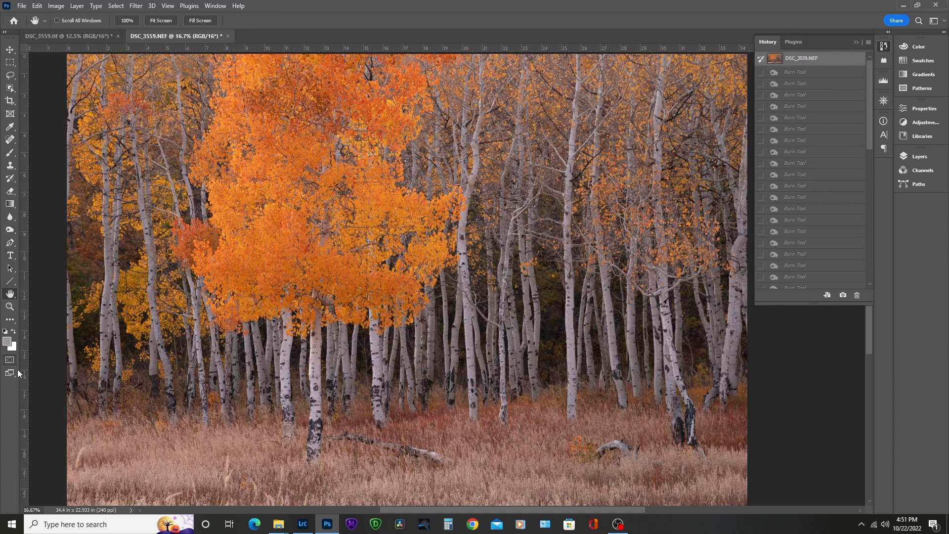